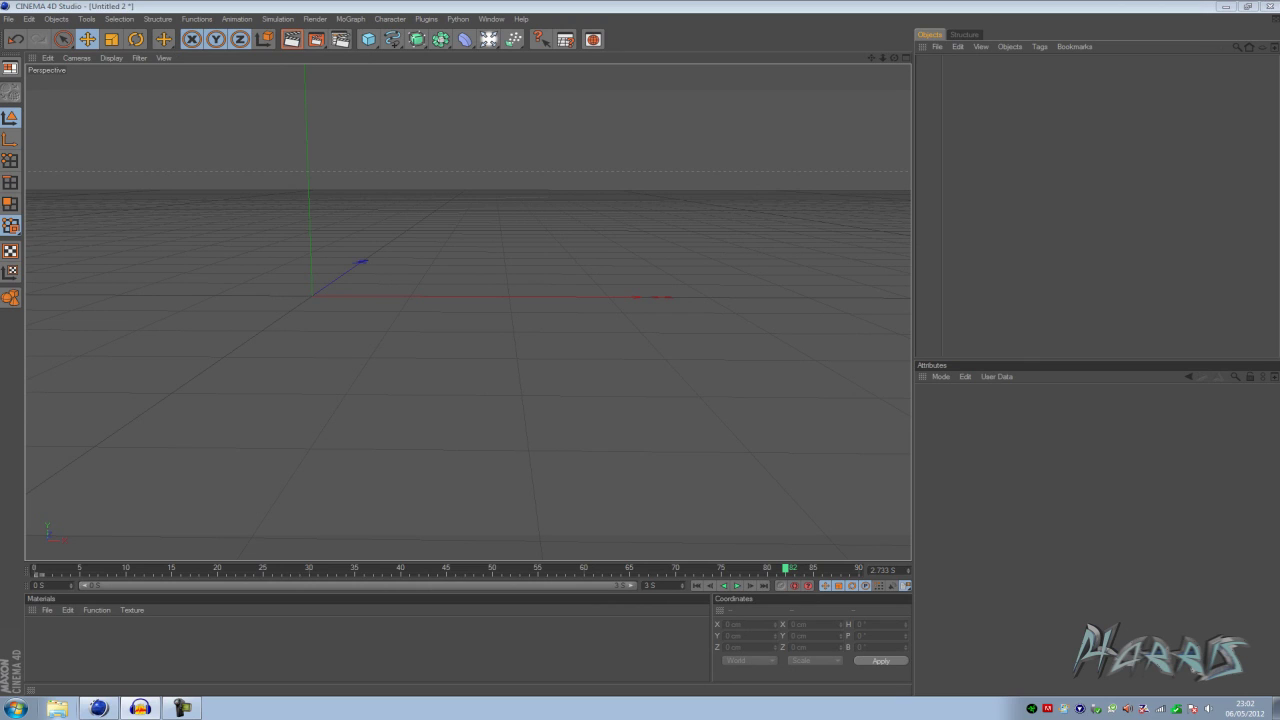
- Add a 200 cm cube to the scene and set the current time to frame 30
click(1052, 12)
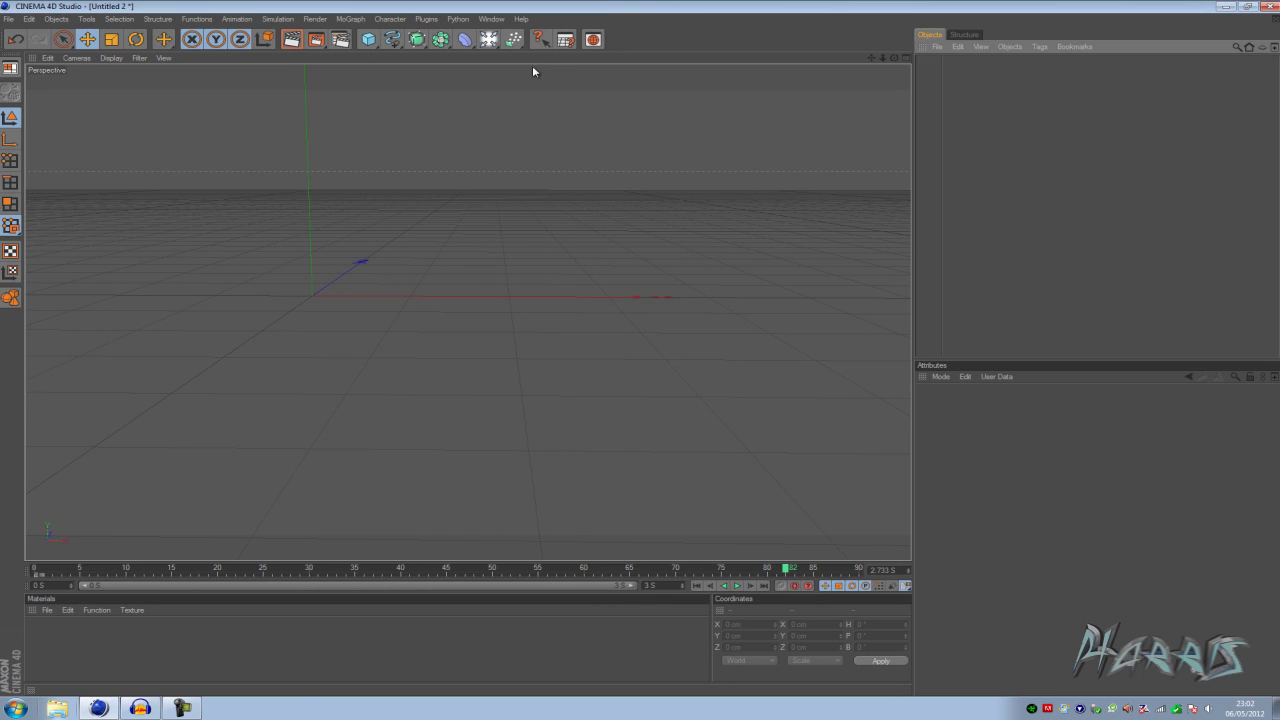
click(369, 40)
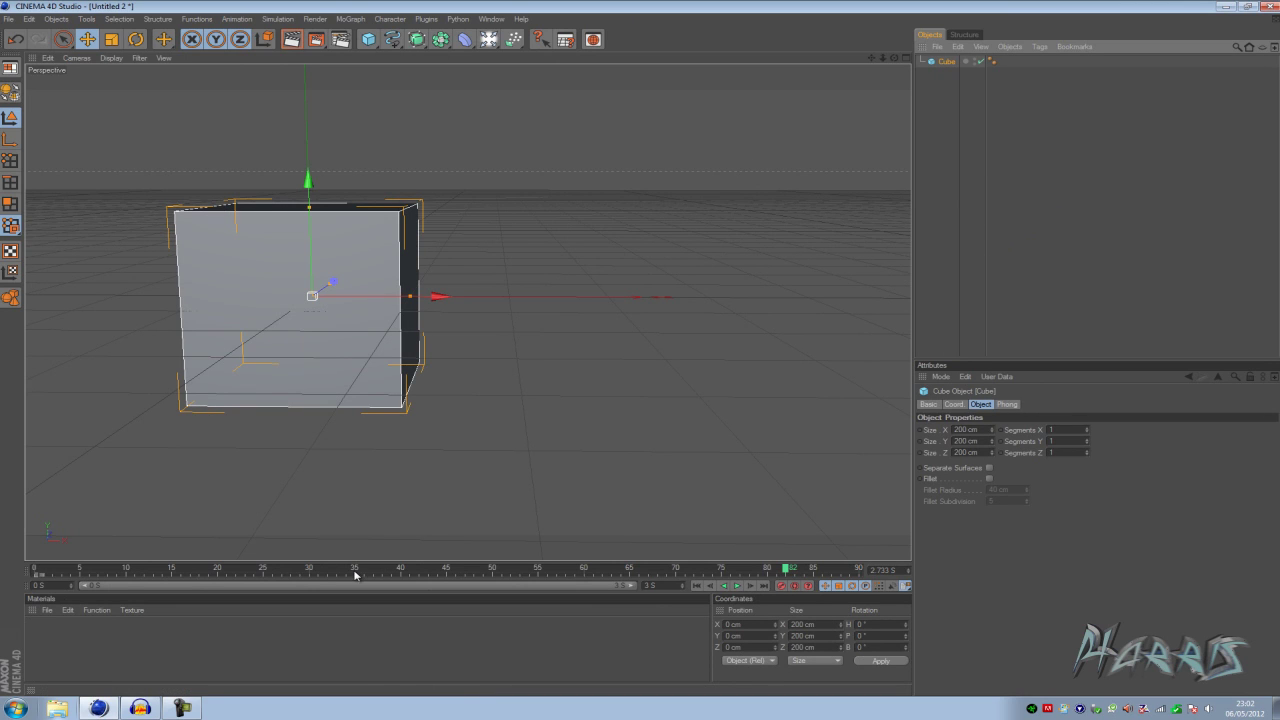
click(42, 569)
drag(100, 576, 319, 569)
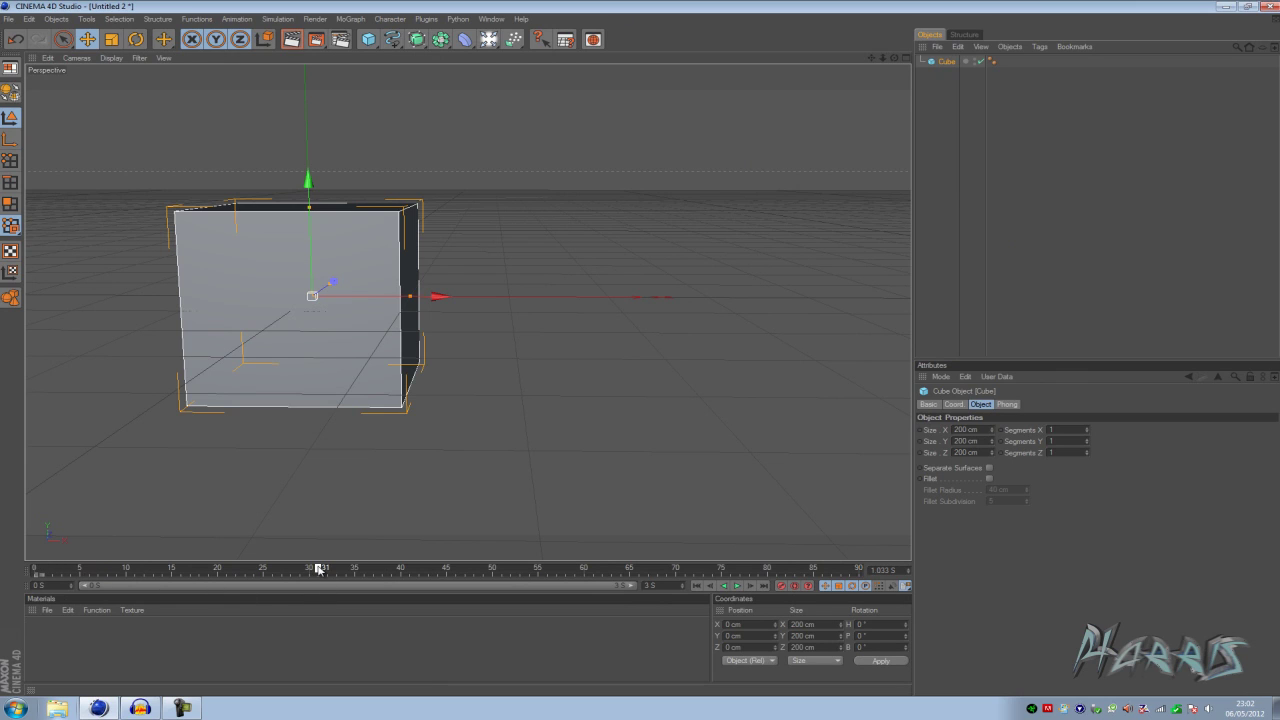
mouse_move(317, 571)
mouse_down()
mouse_move(40, 570)
mouse_move(313, 580)
mouse_up()
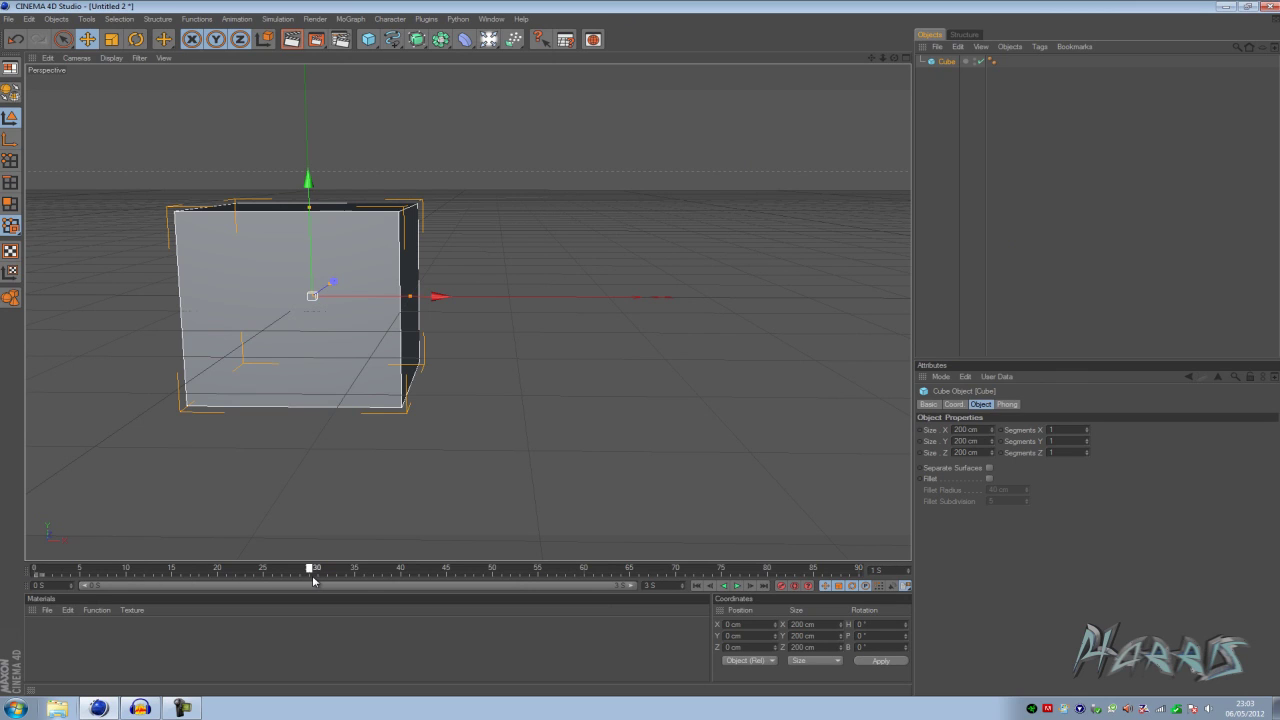
- With autokeying on, record a key at frame 30 and set the cube's sizes to 0 cm
click(795, 587)
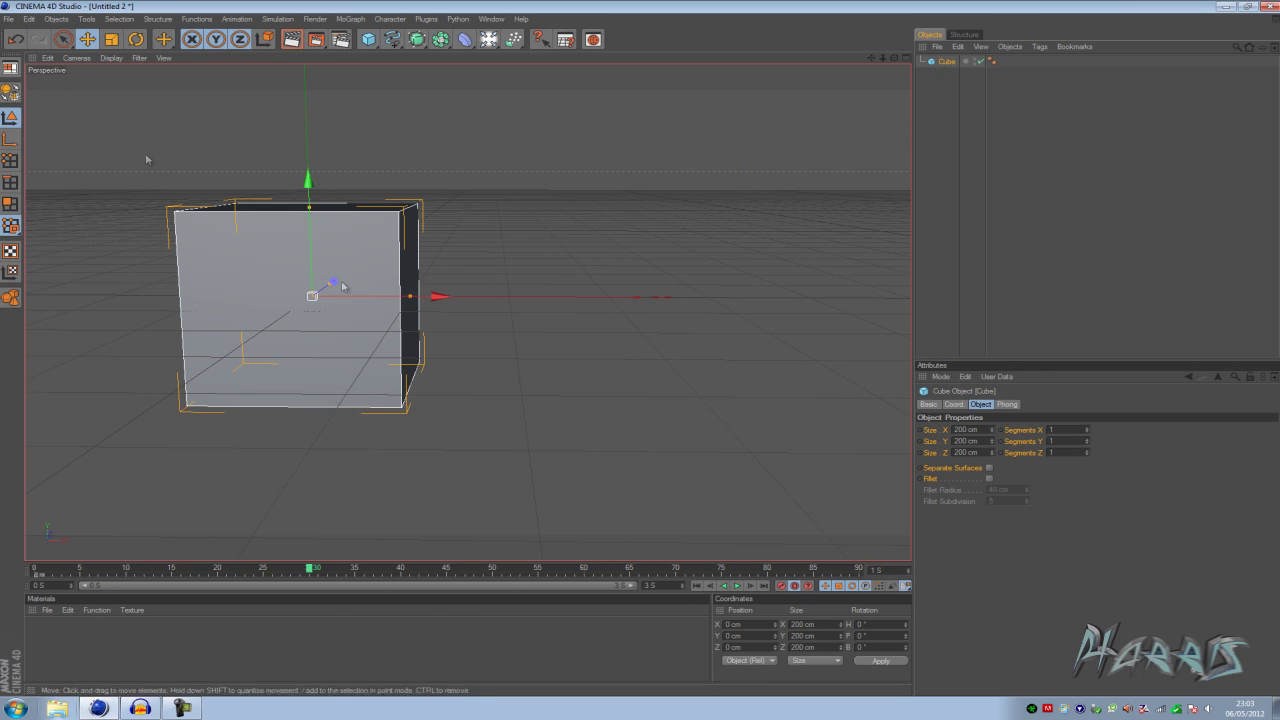
click(781, 586)
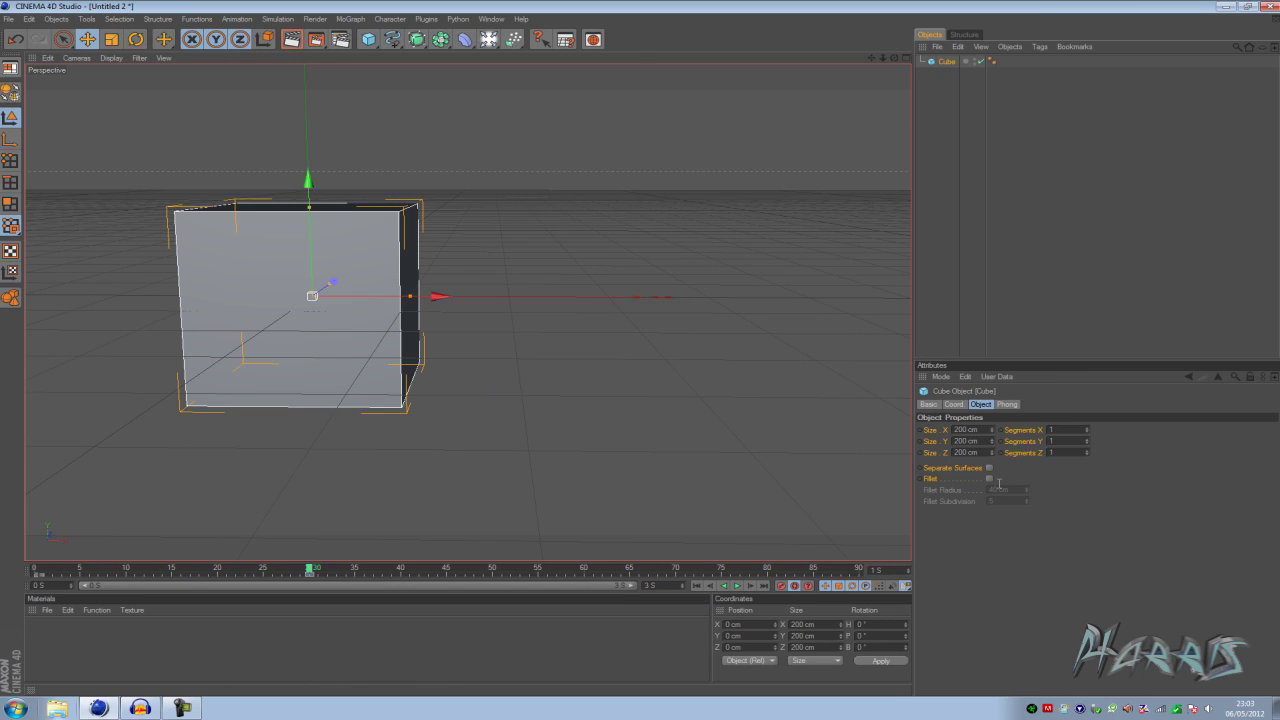
double_click(959, 429)
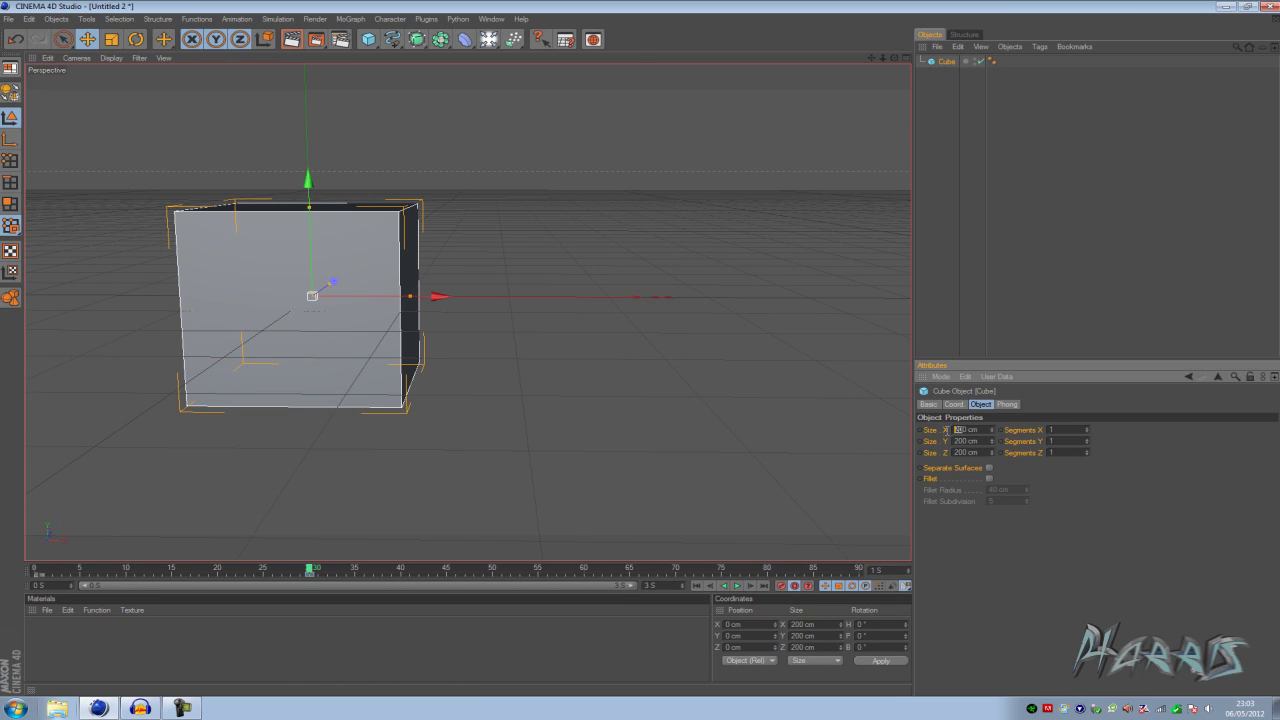
text(0)
key(Return)
double_click(959, 452)
text(0)
key(Return)
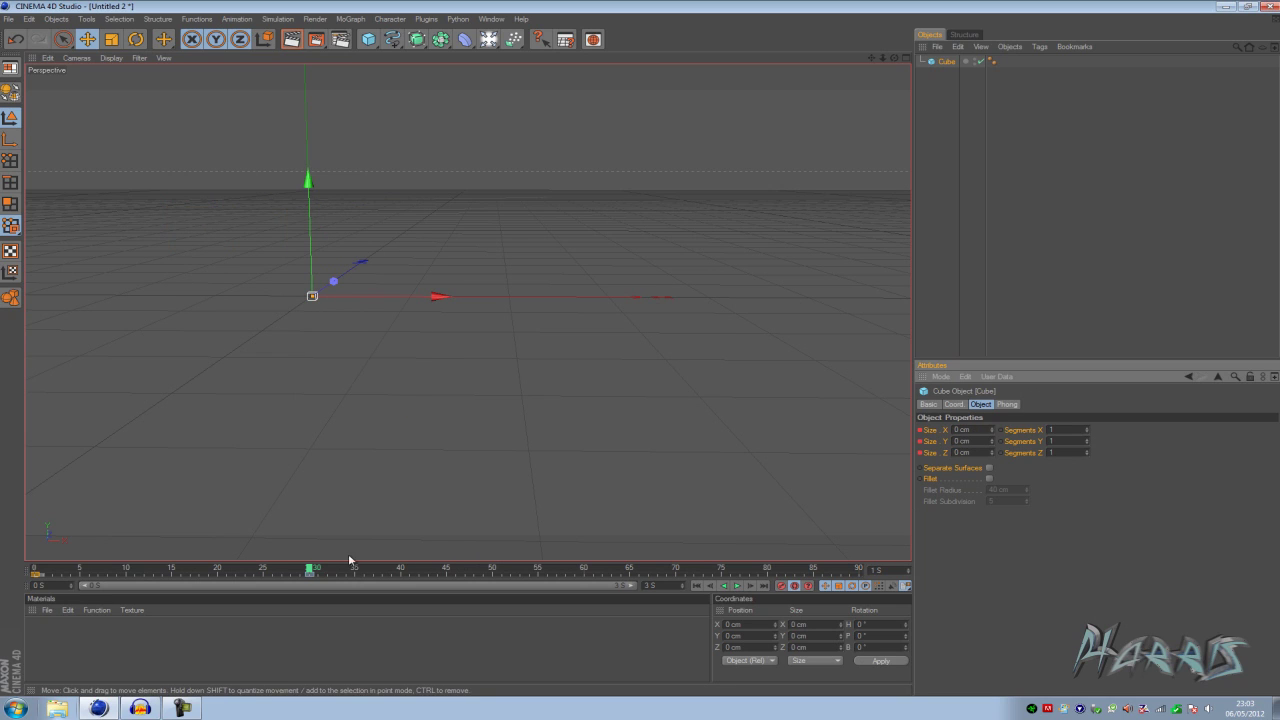
- At frame 31, set the cube's Size X, Y and Z to 200 cm and record the keyframe
click(315, 570)
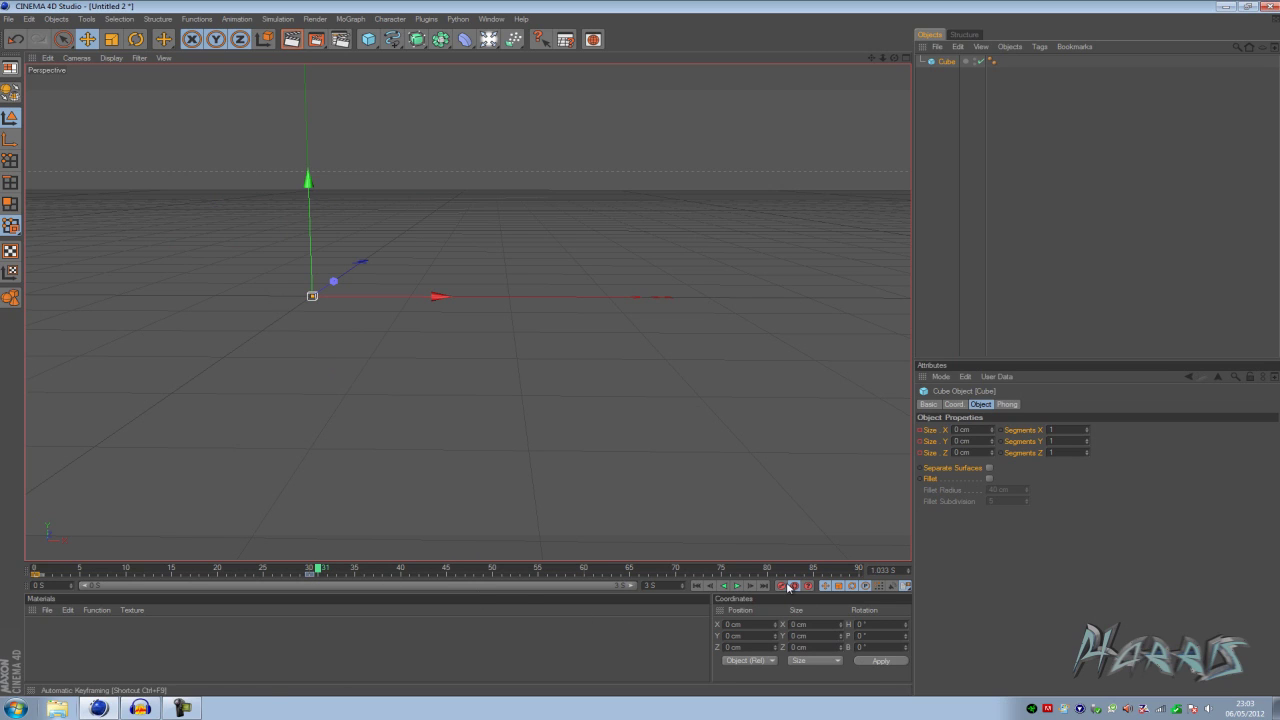
click(960, 430)
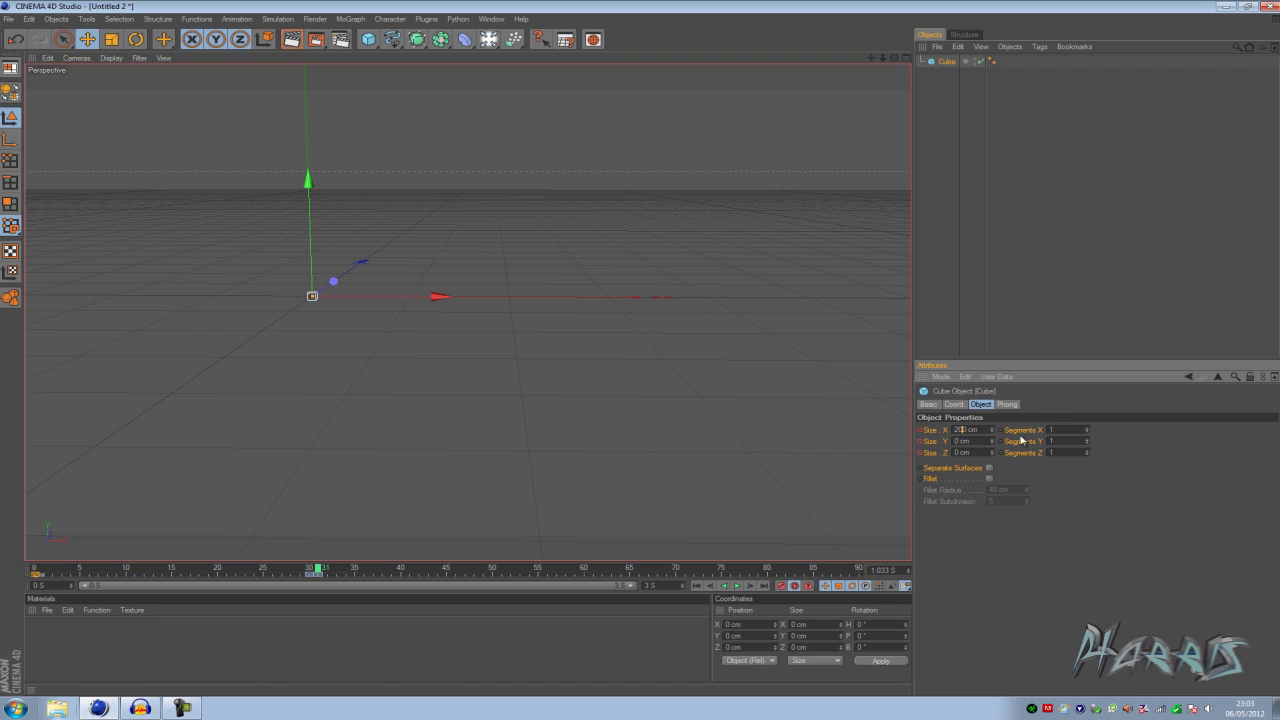
text(20)
key(Tab)
text(200)
click(956, 452)
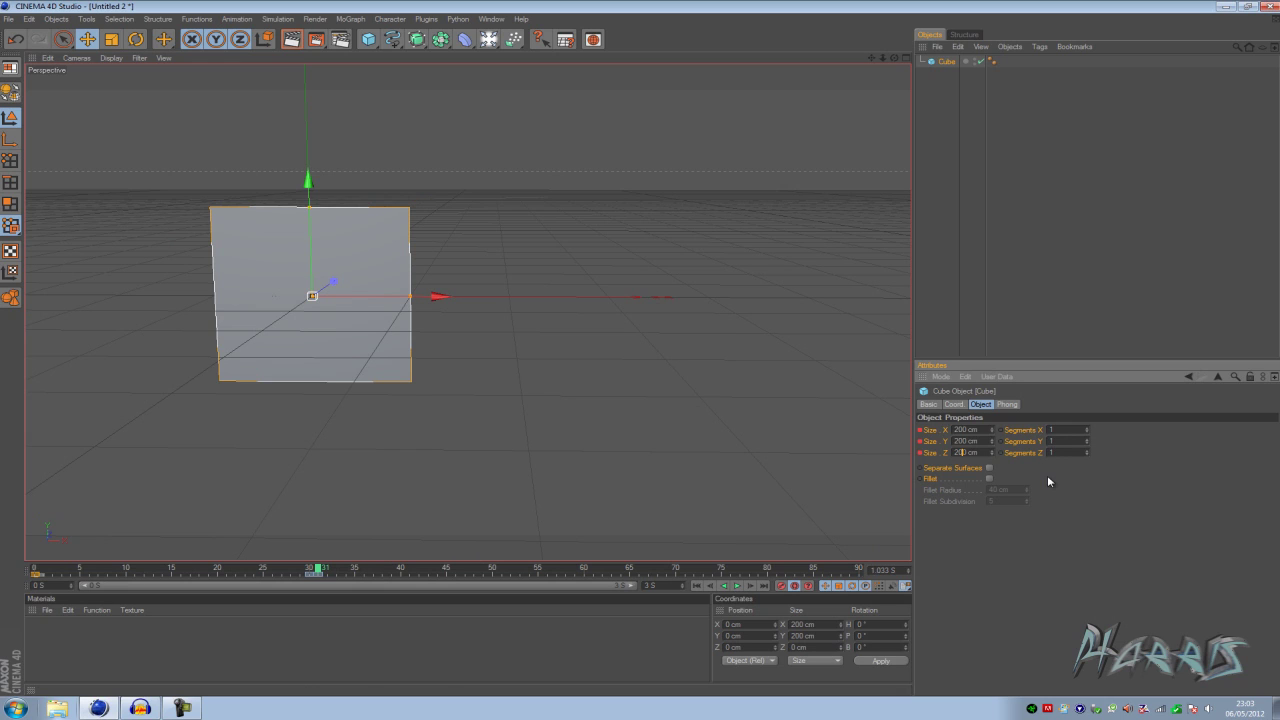
text(20)
key(Return)
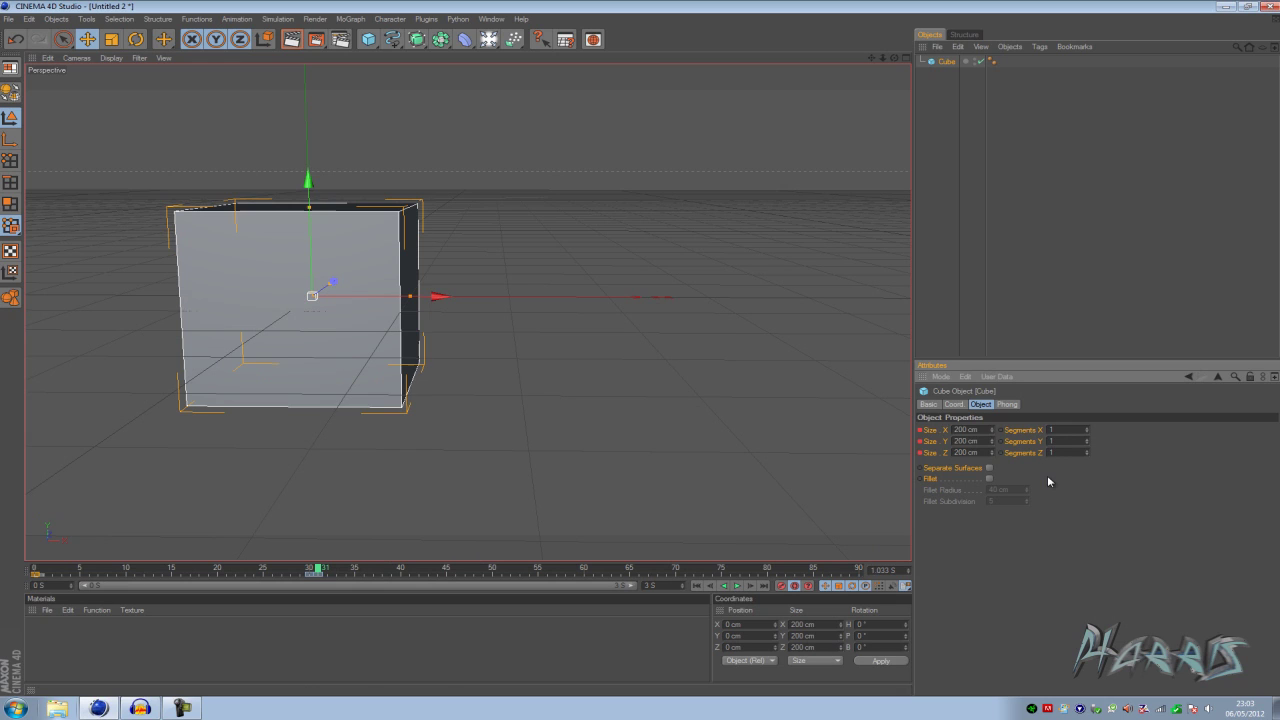
click(785, 588)
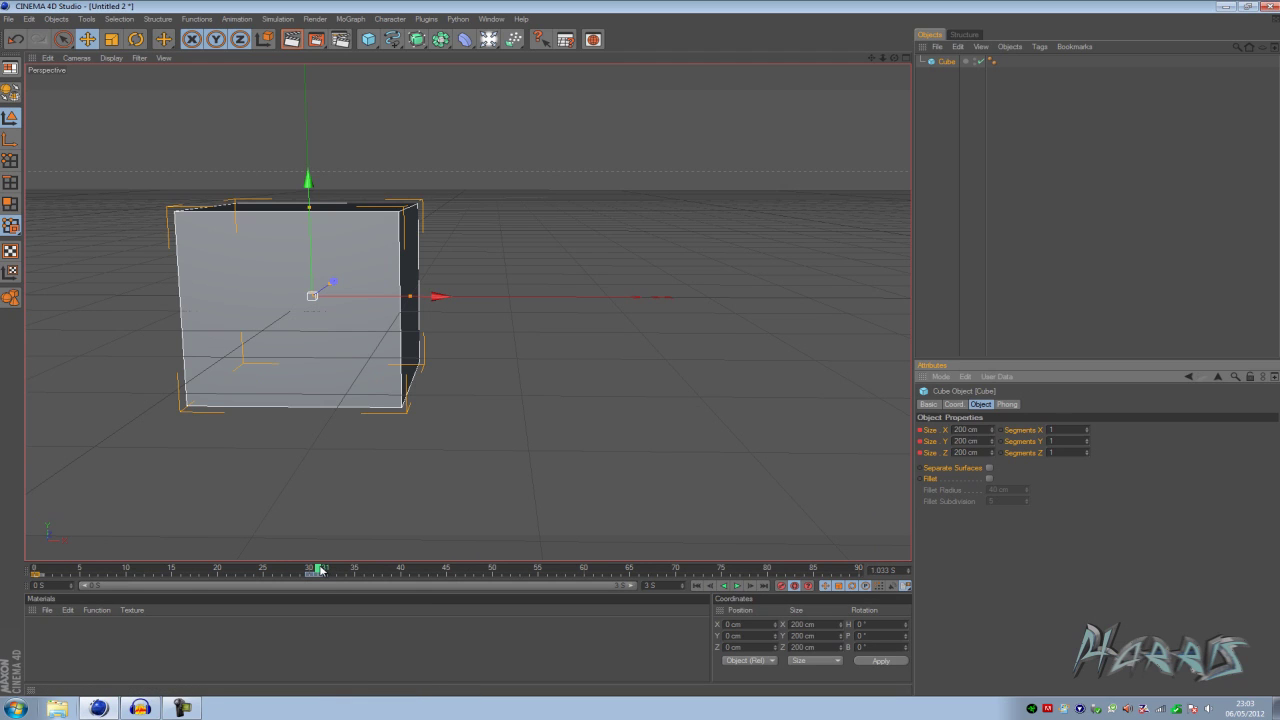
drag(318, 569, 272, 569)
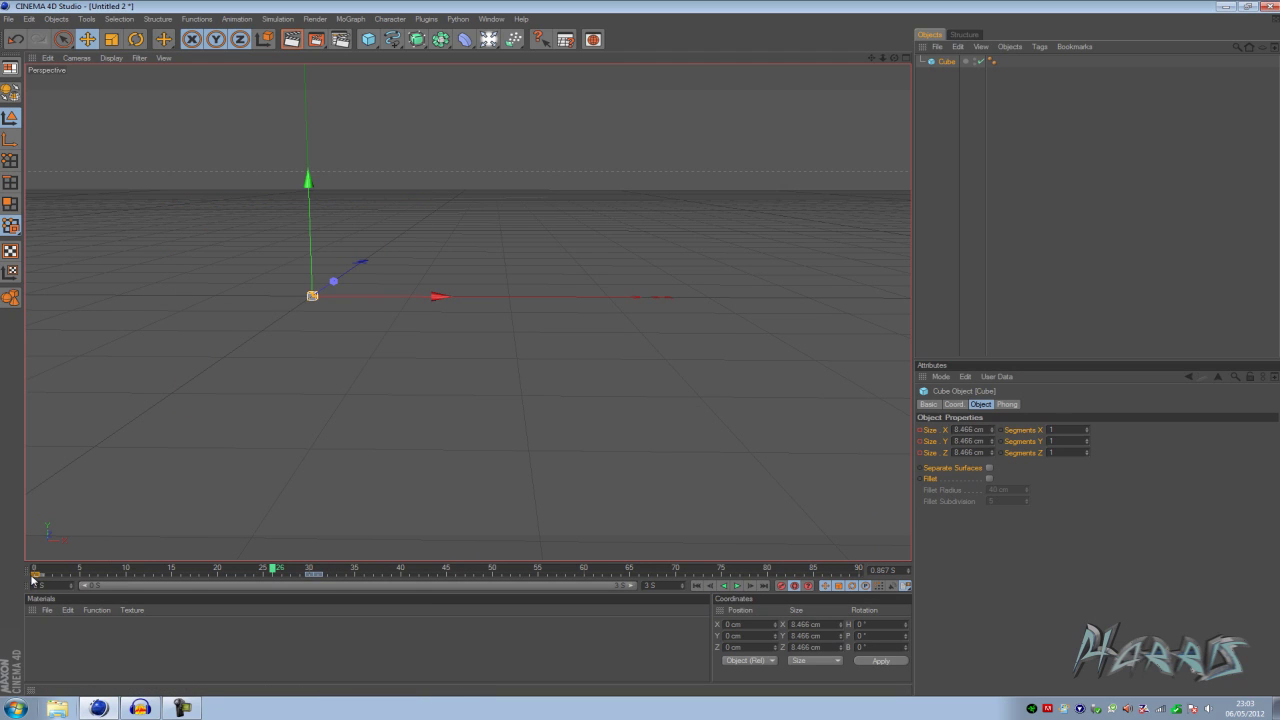
click(33, 578)
click(35, 569)
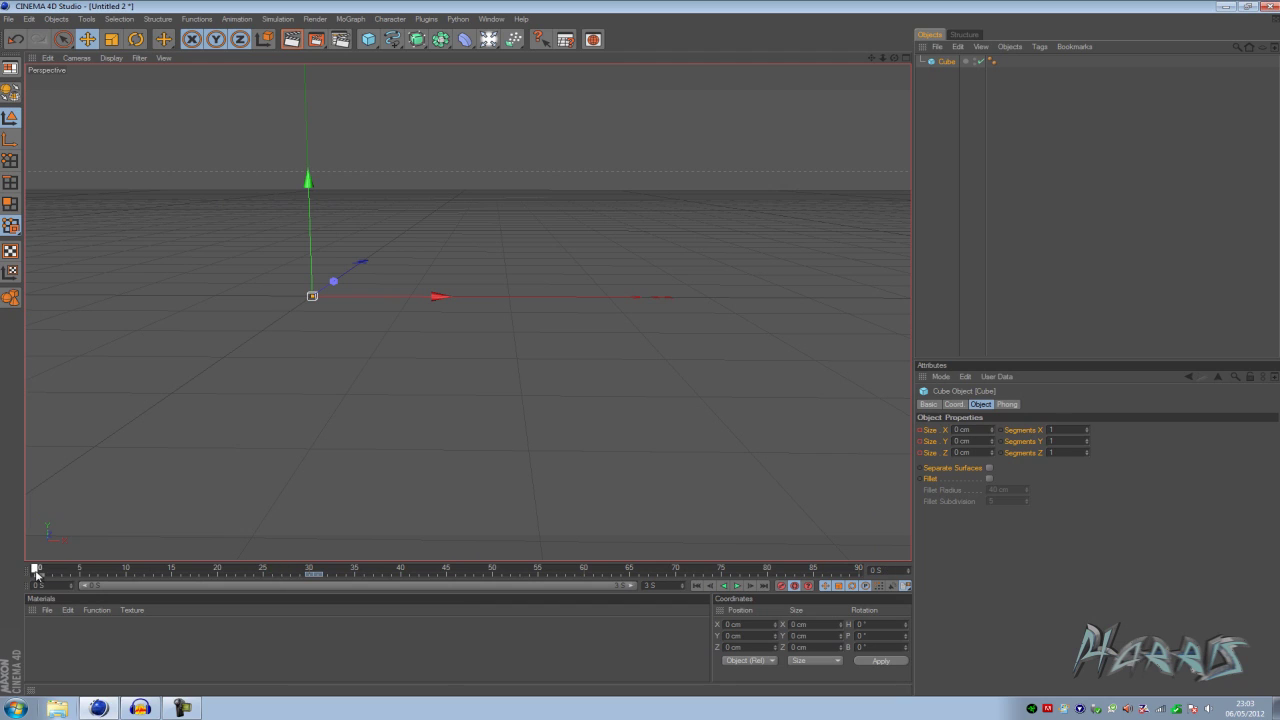
drag(37, 569, 467, 549)
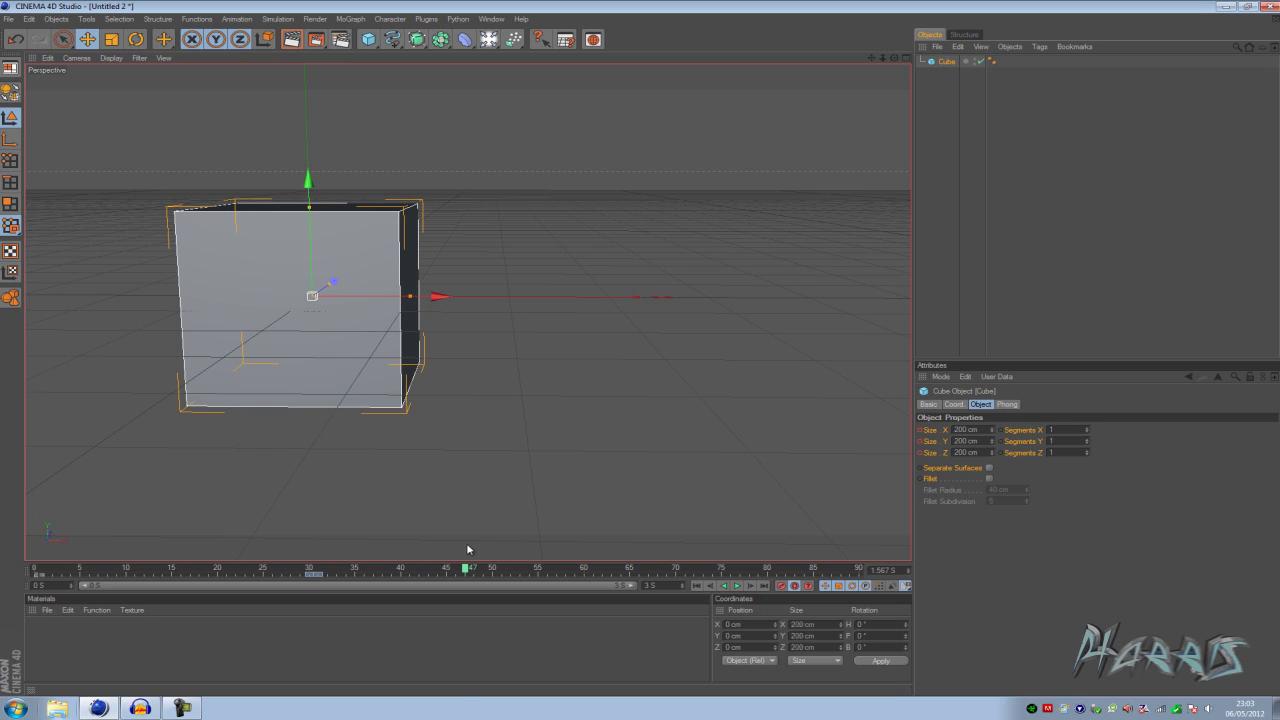
click(1035, 204)
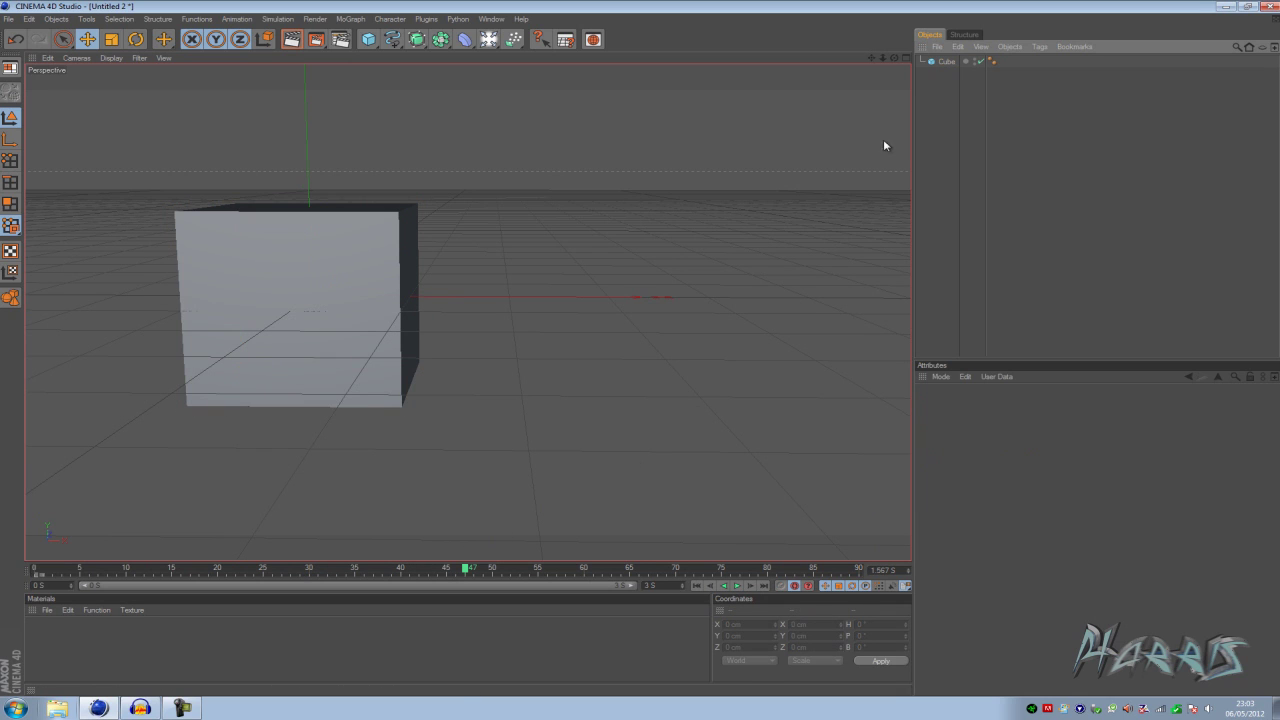
click(350, 19)
- Add a MoText object reading 'Text' and move the current time to about frame 48
click(385, 149)
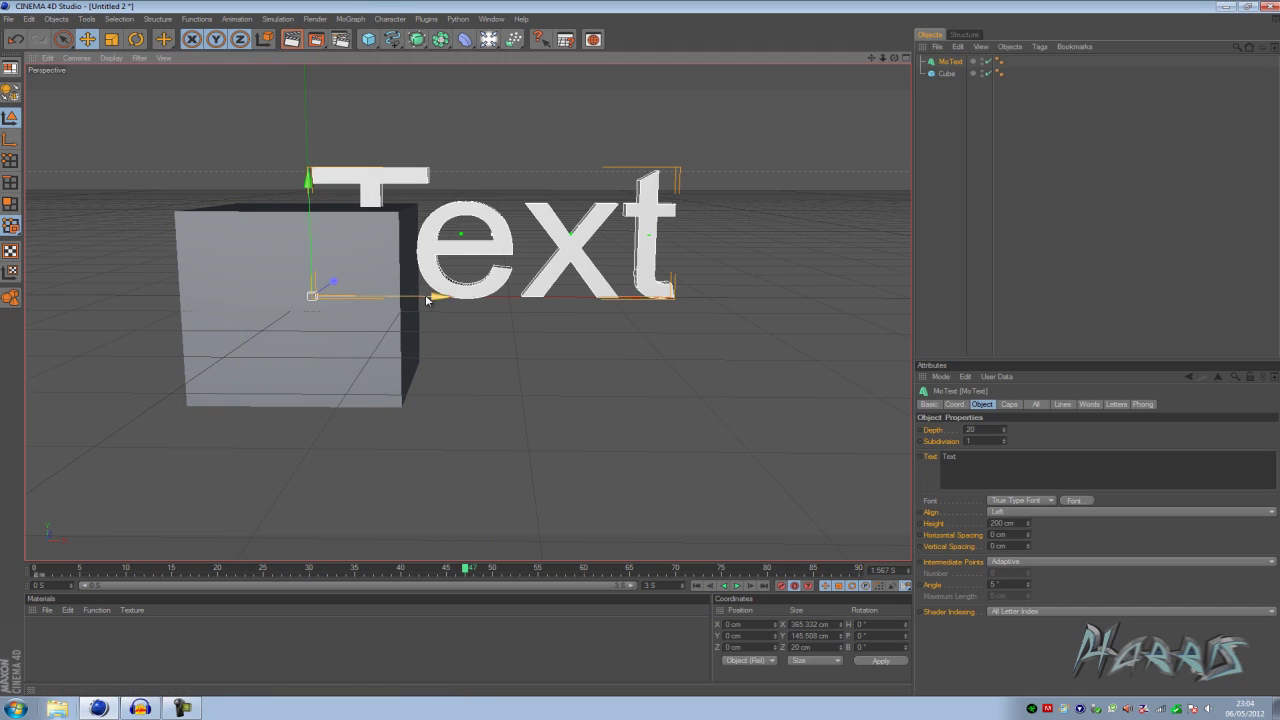
drag(440, 182, 440, 234)
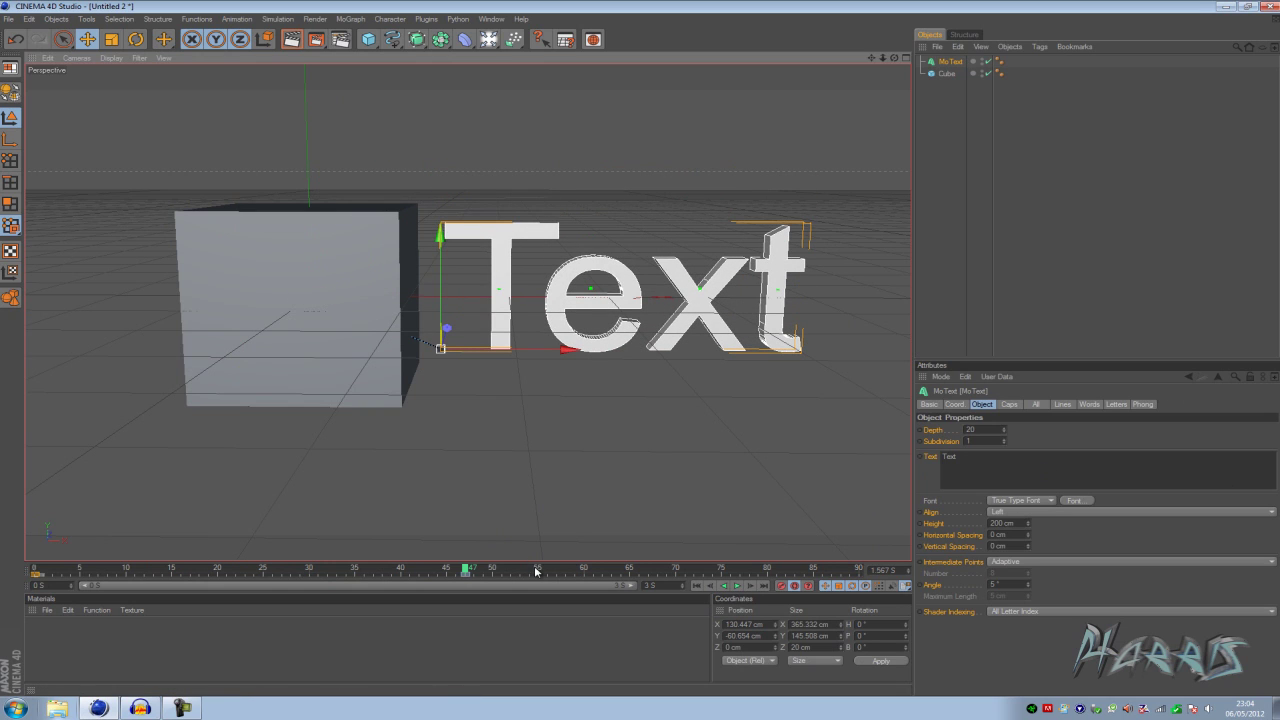
click(483, 572)
drag(480, 579, 595, 572)
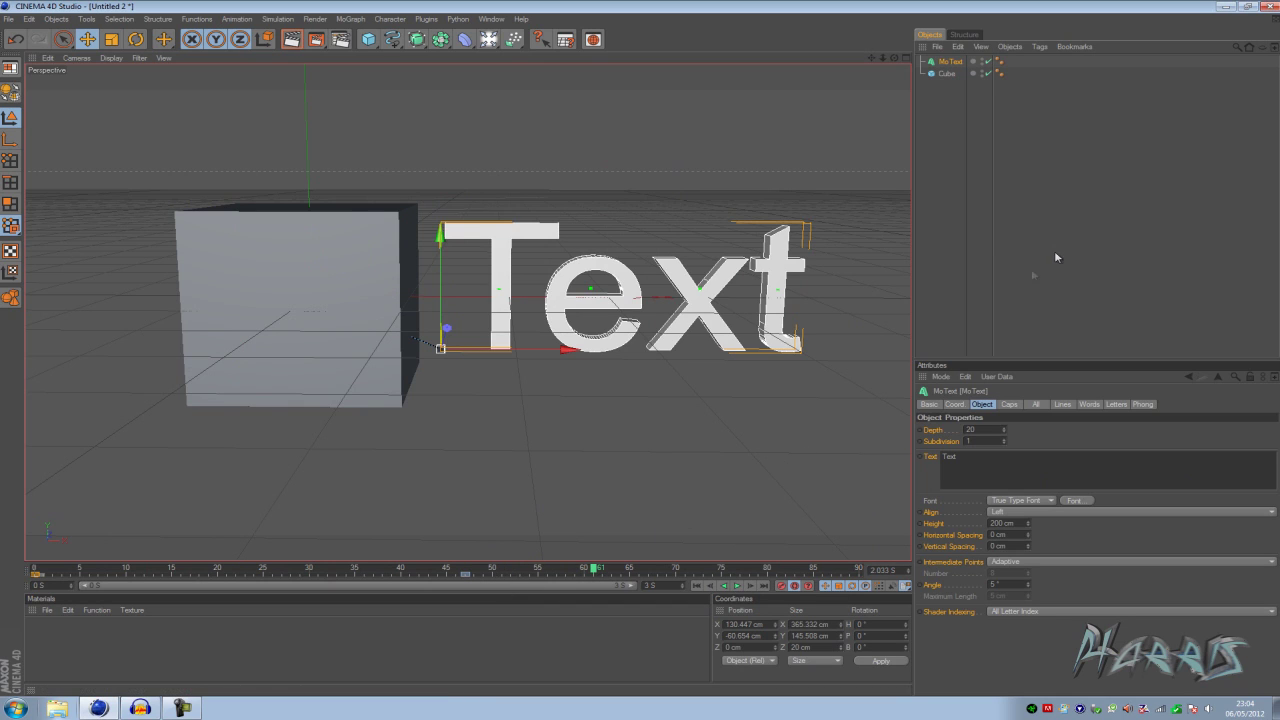
click(474, 572)
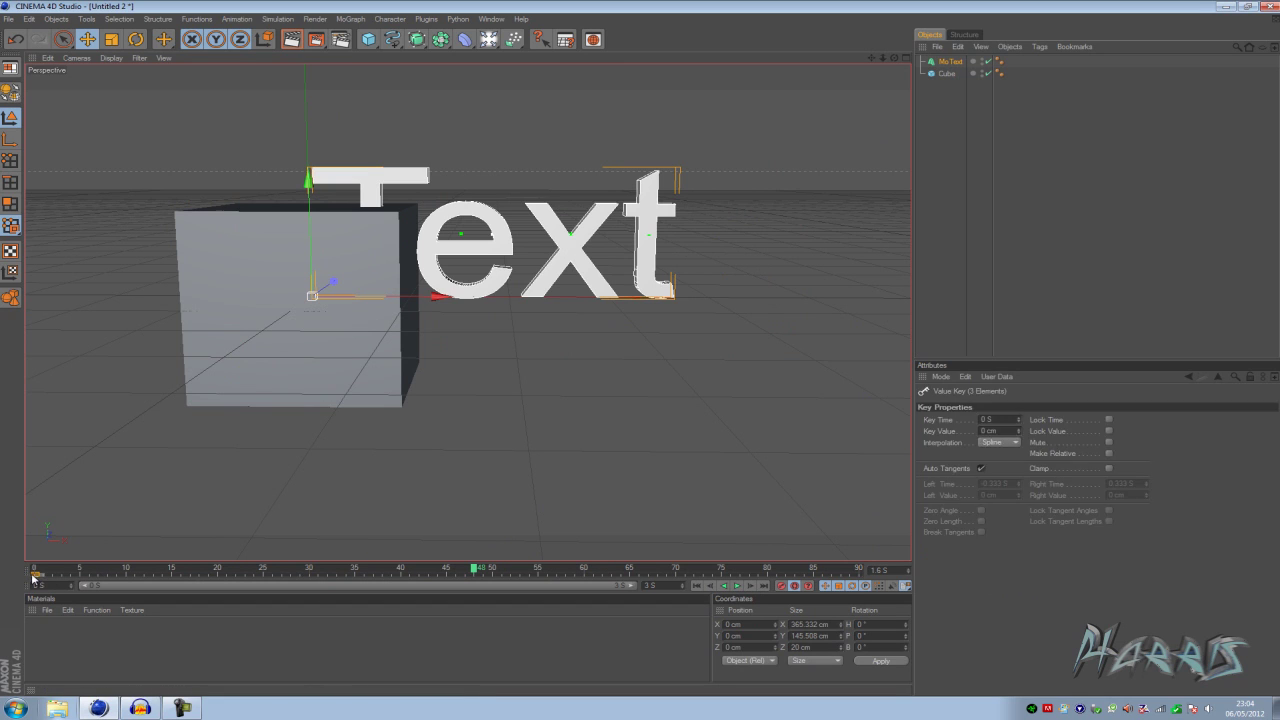
- Move the Text to X 124.866 cm, Y -75.619 cm beside the cube, then advance to frame 60
drag(308, 240, 641, 352)
drag(440, 358, 565, 358)
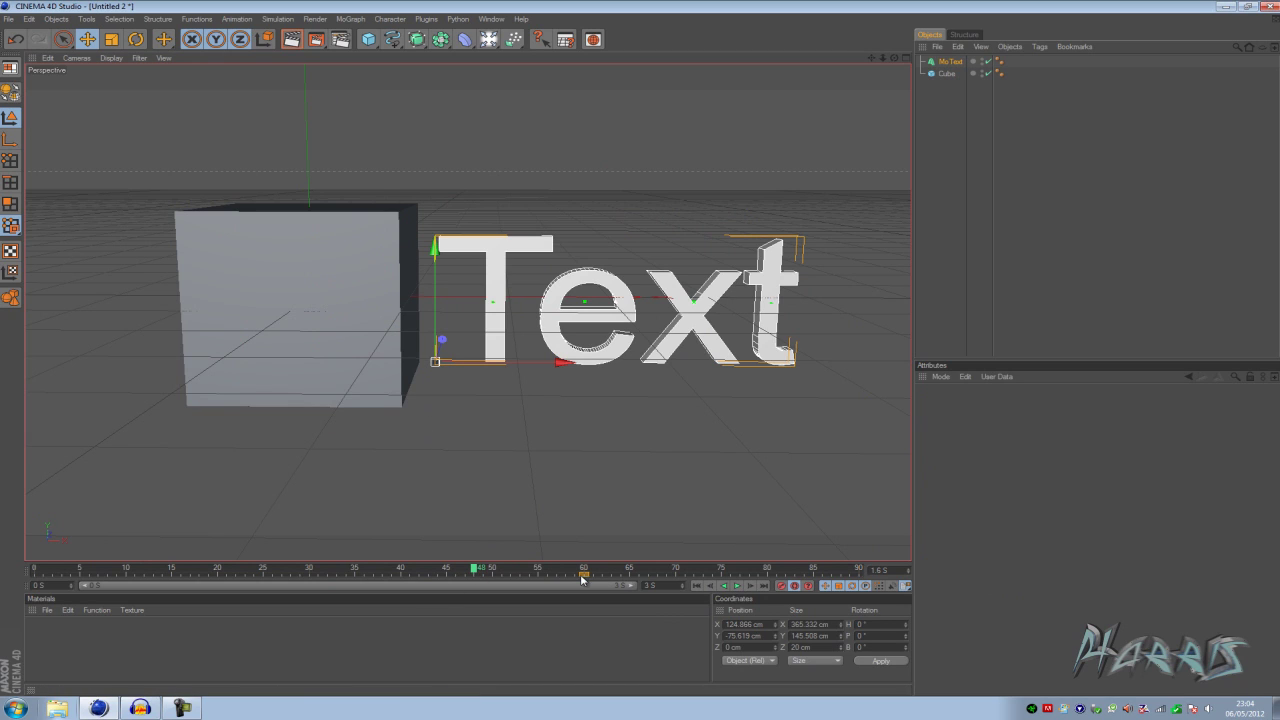
drag(490, 570, 595, 568)
- Set the MoText Height to 0 cm, keyframe it at frame 60, and preview the animation
click(950, 61)
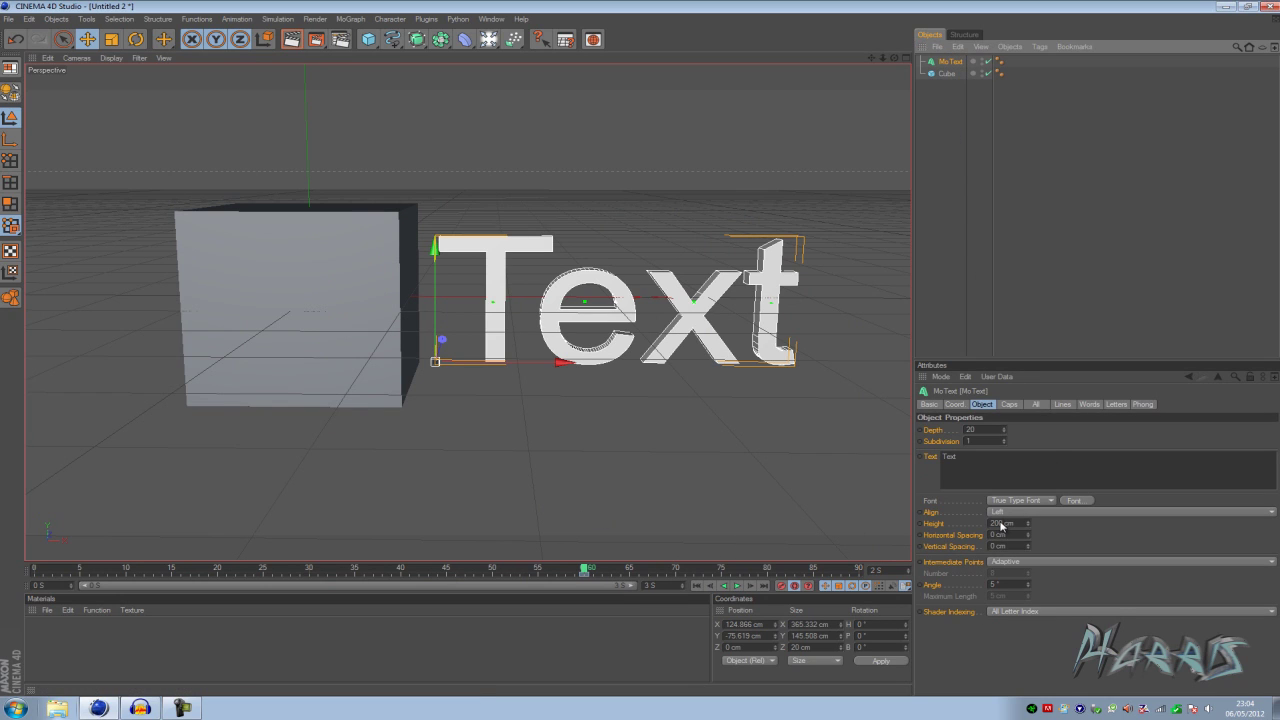
click(1005, 524)
key(BackSpace)
key(BackSpace)
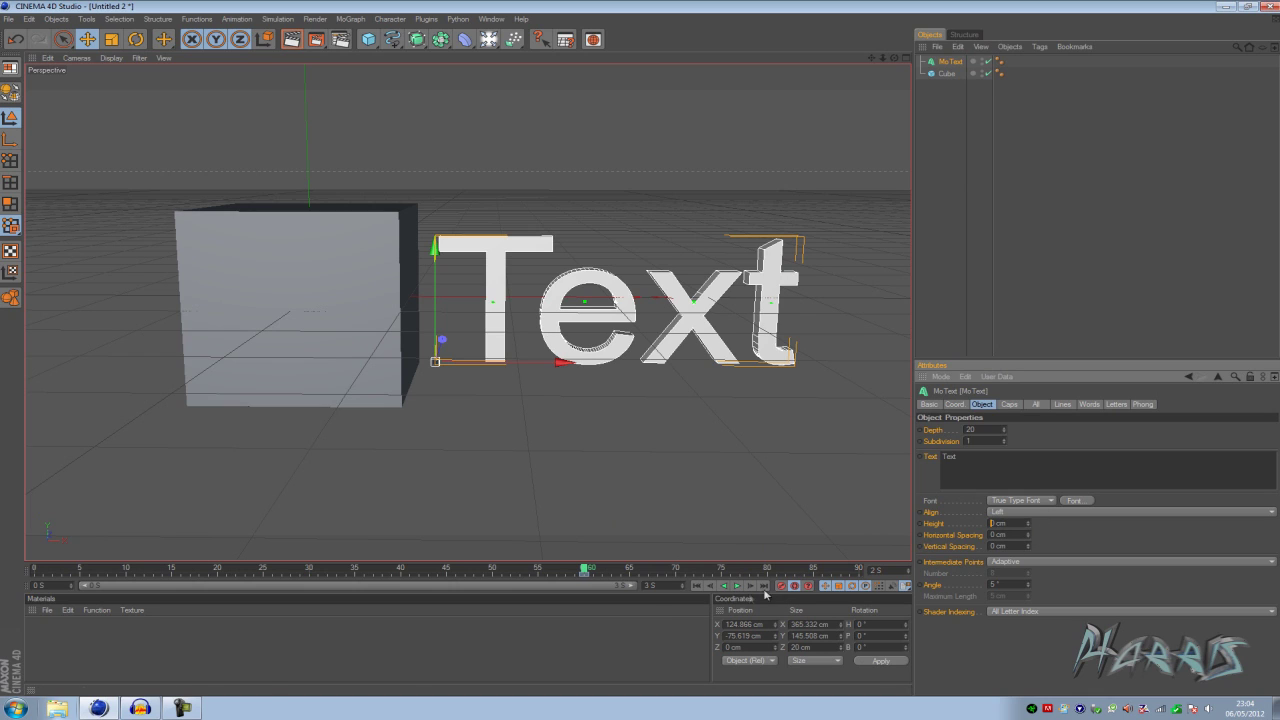
key(Return)
click(582, 571)
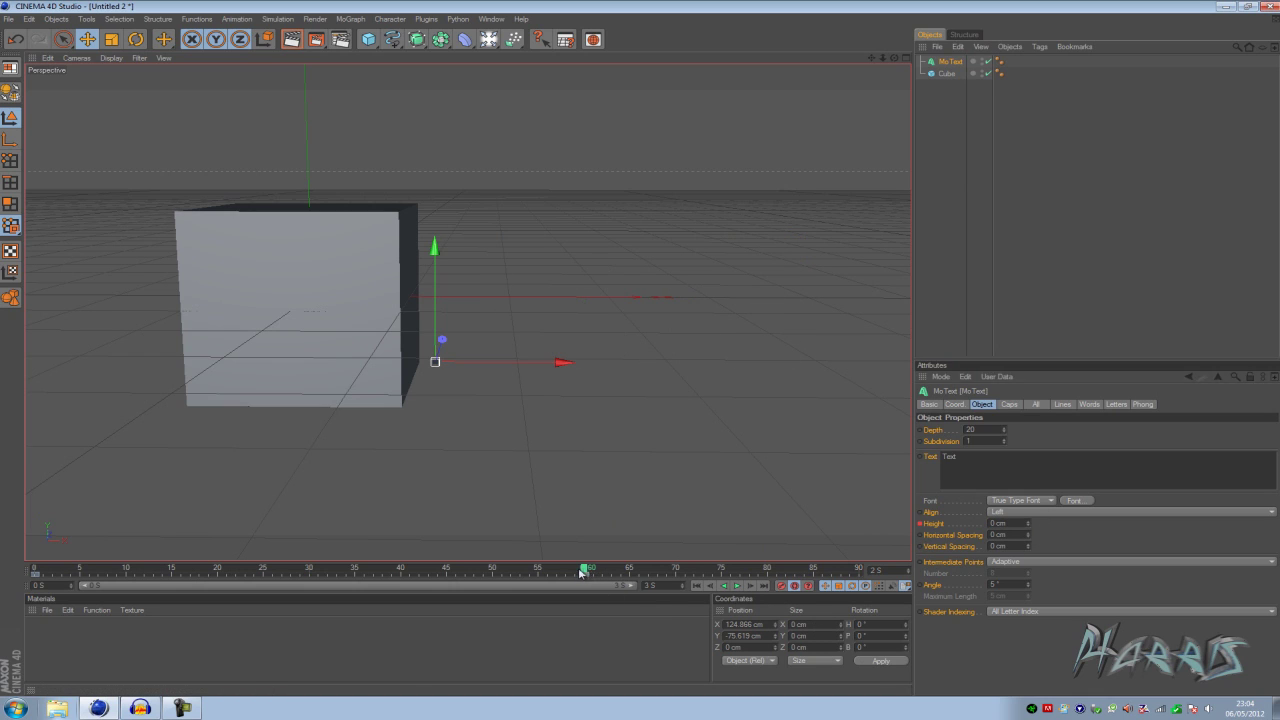
drag(582, 571, 501, 571)
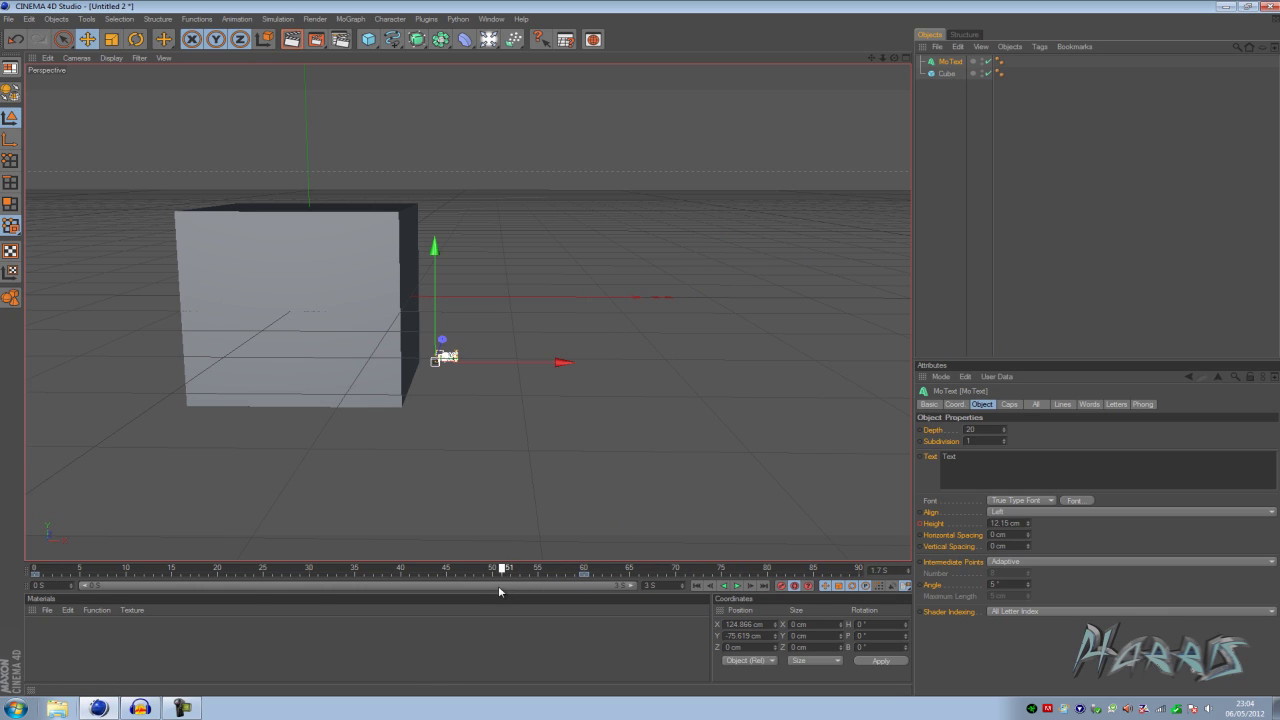
click(43, 571)
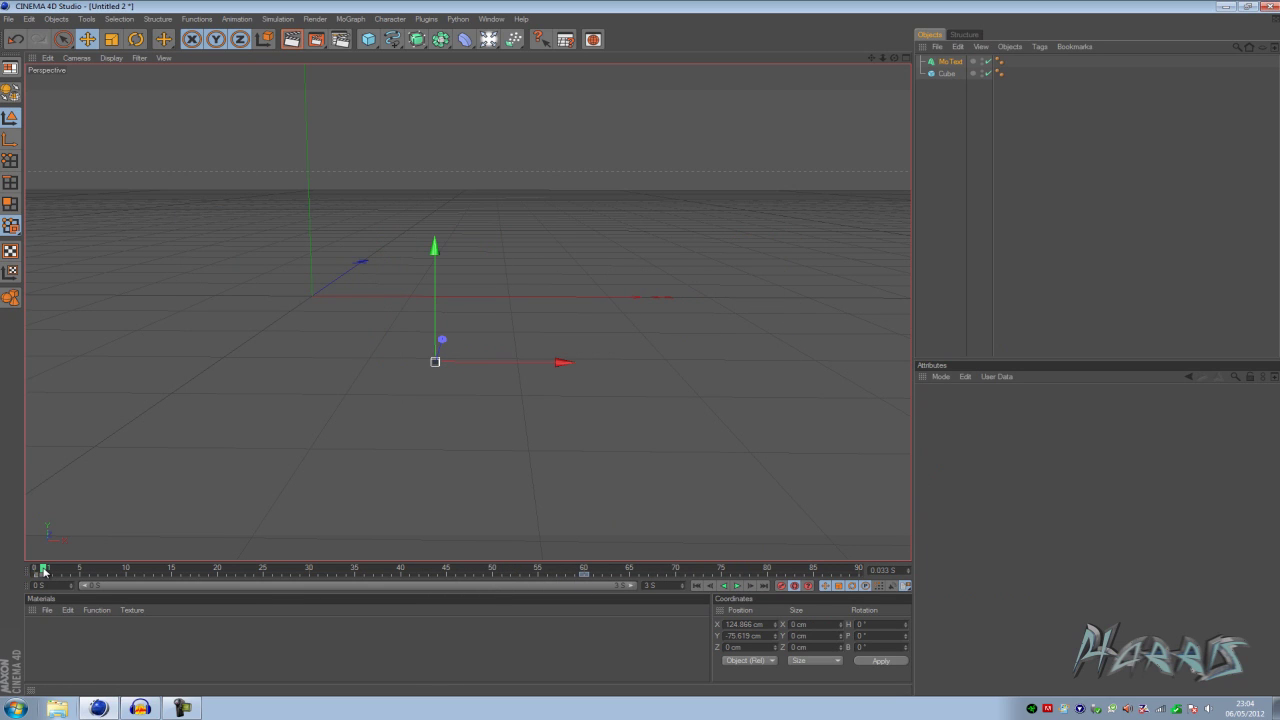
drag(43, 571, 595, 571)
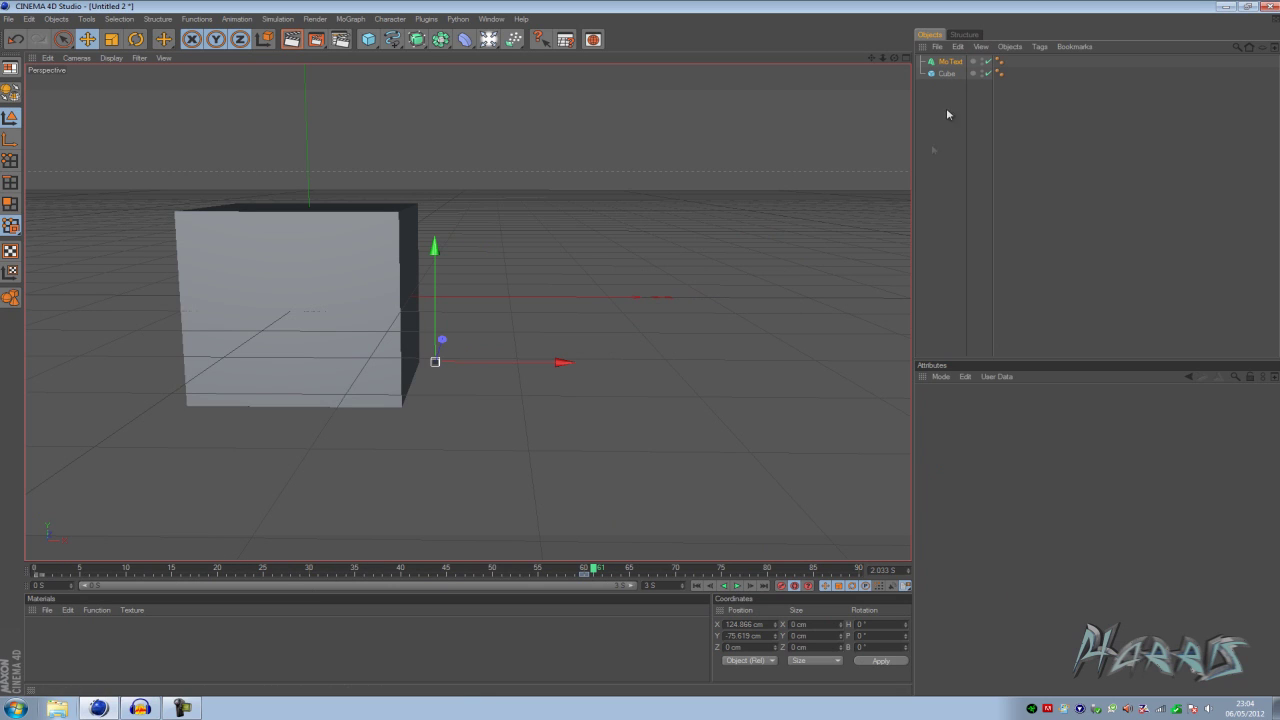
- Reselect MoText and set its Height back to 200 cm at frame 61
click(950, 61)
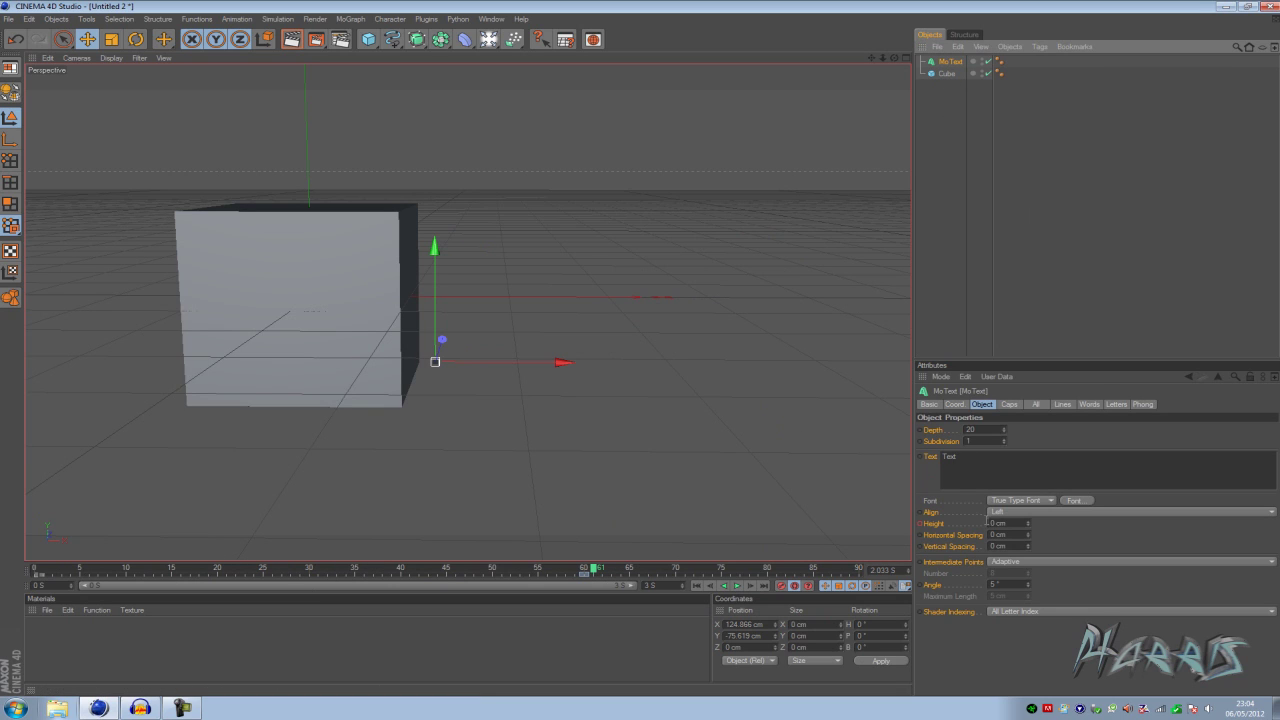
click(993, 524)
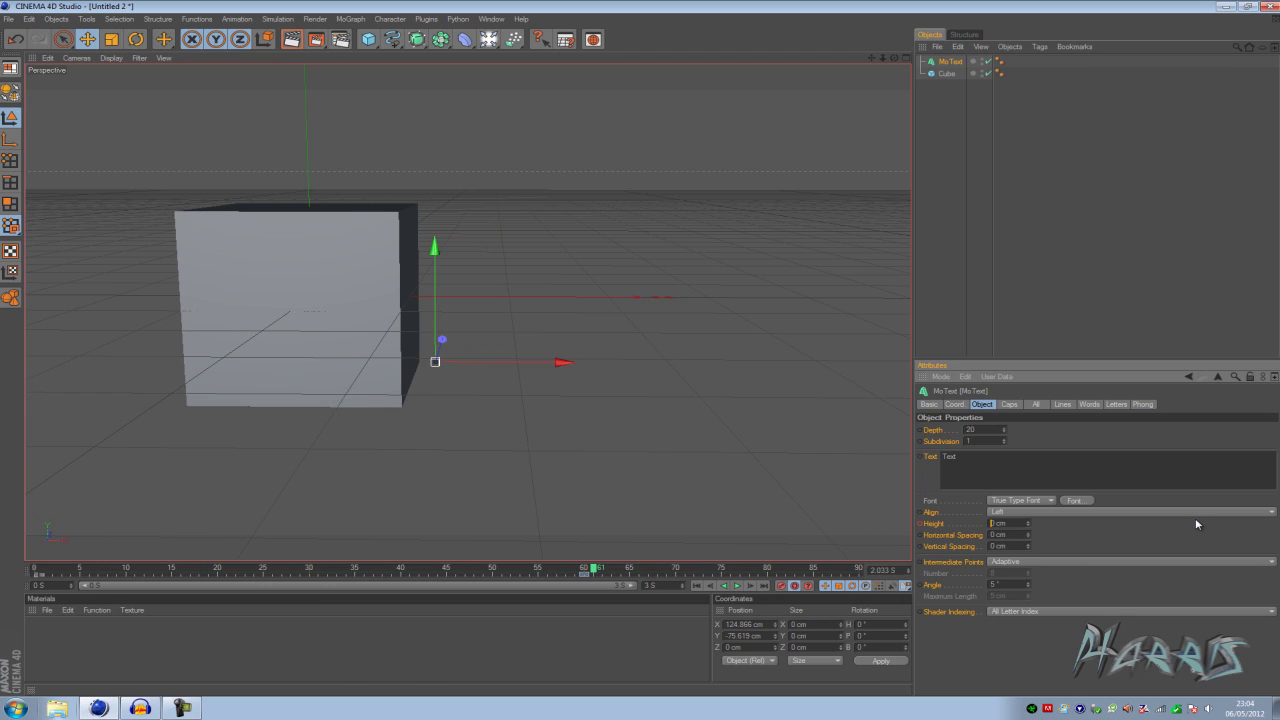
text(20)
key(Return)
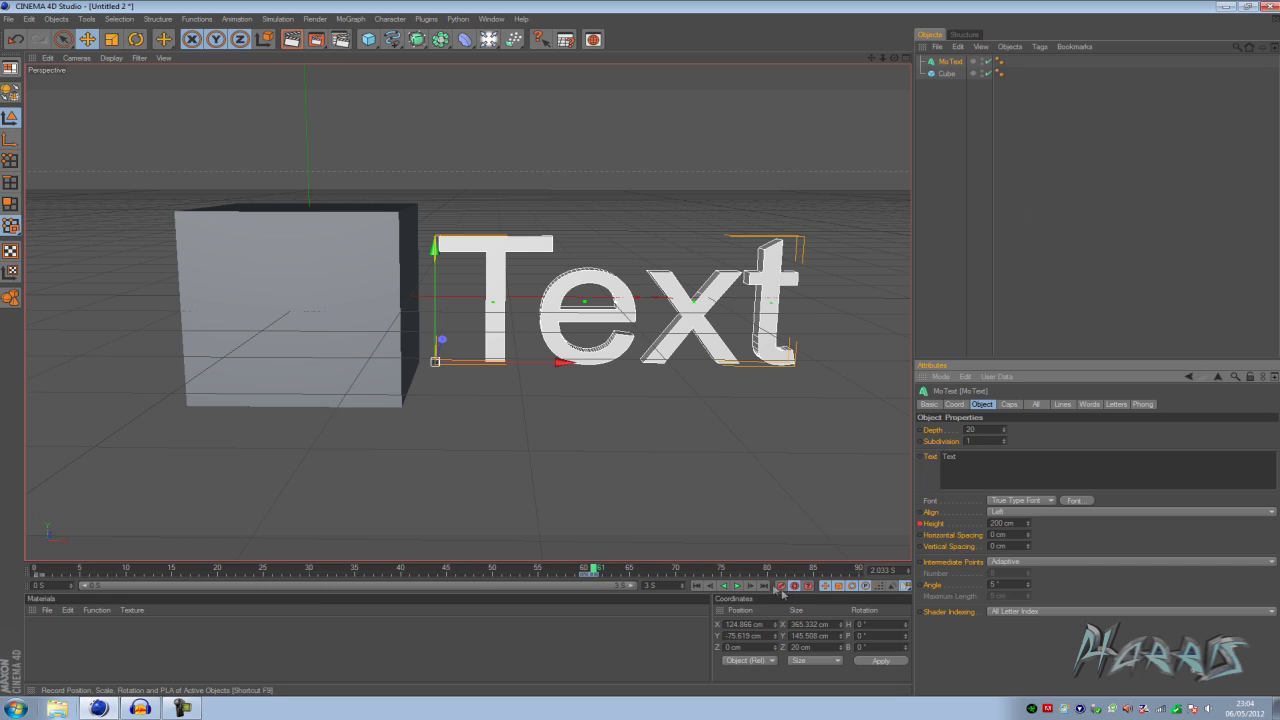
- Record the 200 cm Height keyframe at frame 61 and deselect the MoText object
mouse_move(597, 569)
mouse_down()
mouse_move(108, 573)
mouse_move(596, 578)
mouse_up()
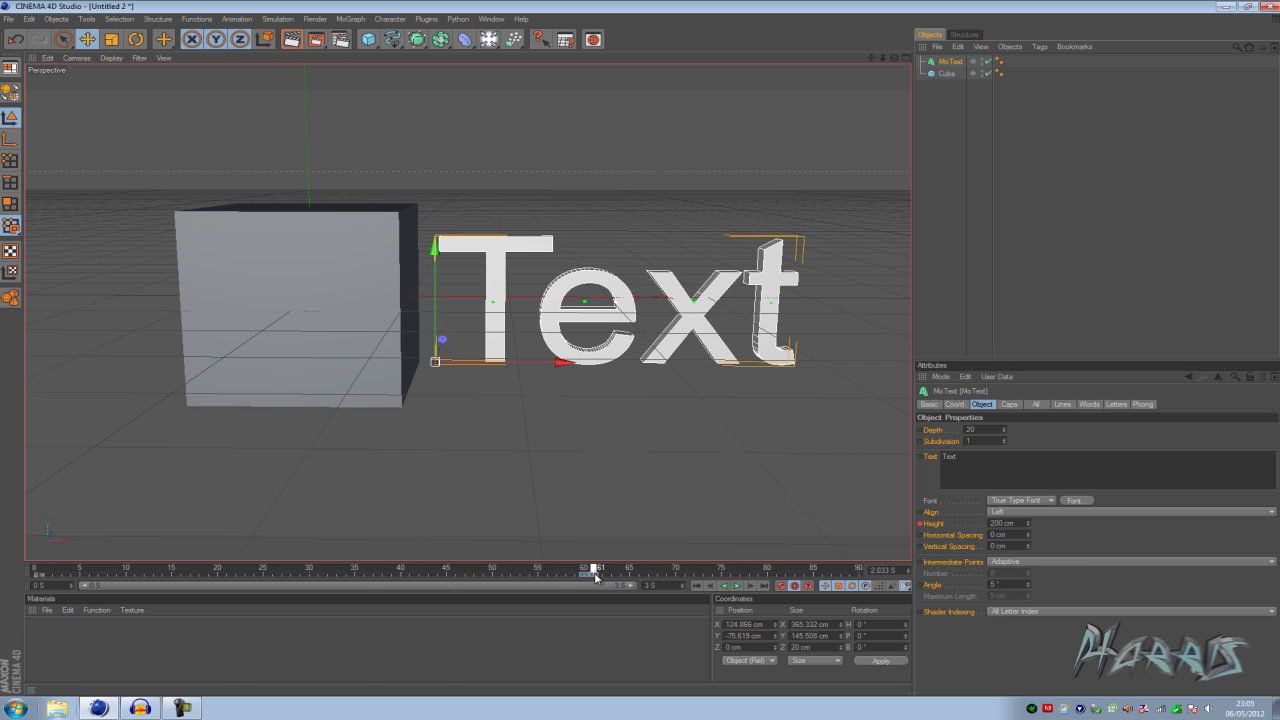
click(968, 268)
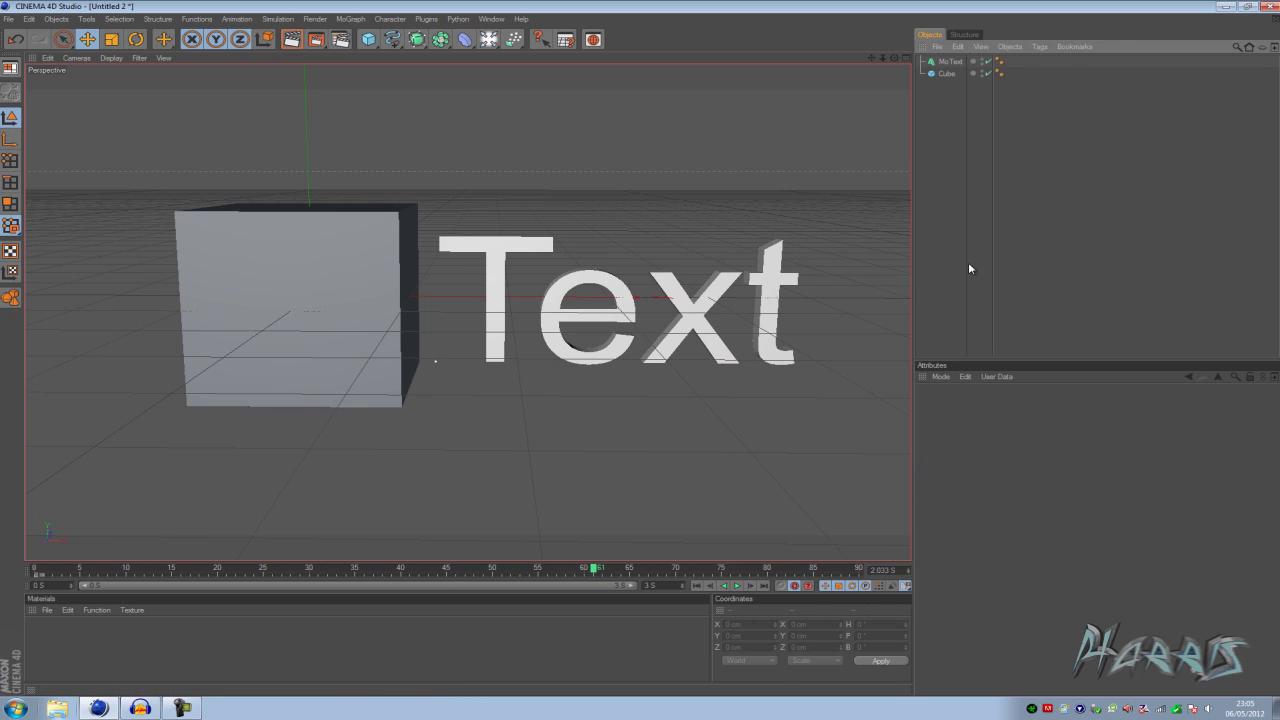
- Select the Cube and scrub its pop-in animation, stopping at frame 30 where its sizes read 0 cm
click(946, 74)
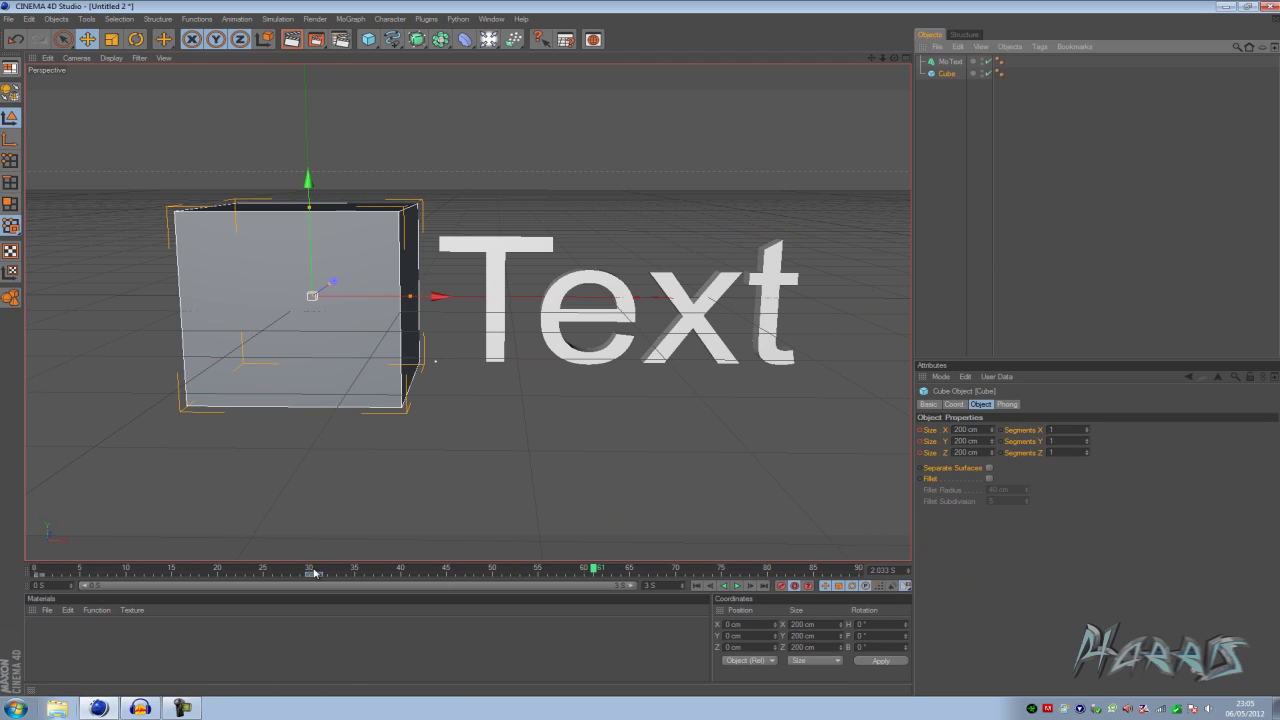
drag(313, 572, 126, 576)
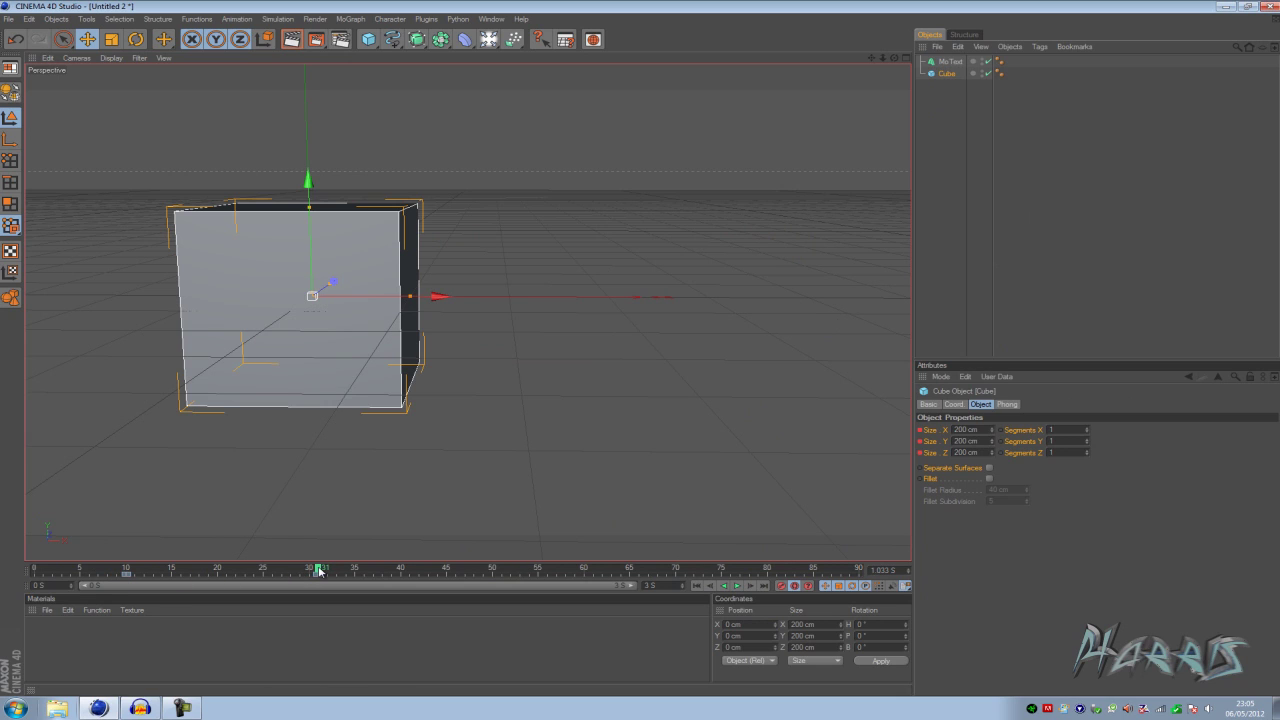
drag(320, 572, 263, 571)
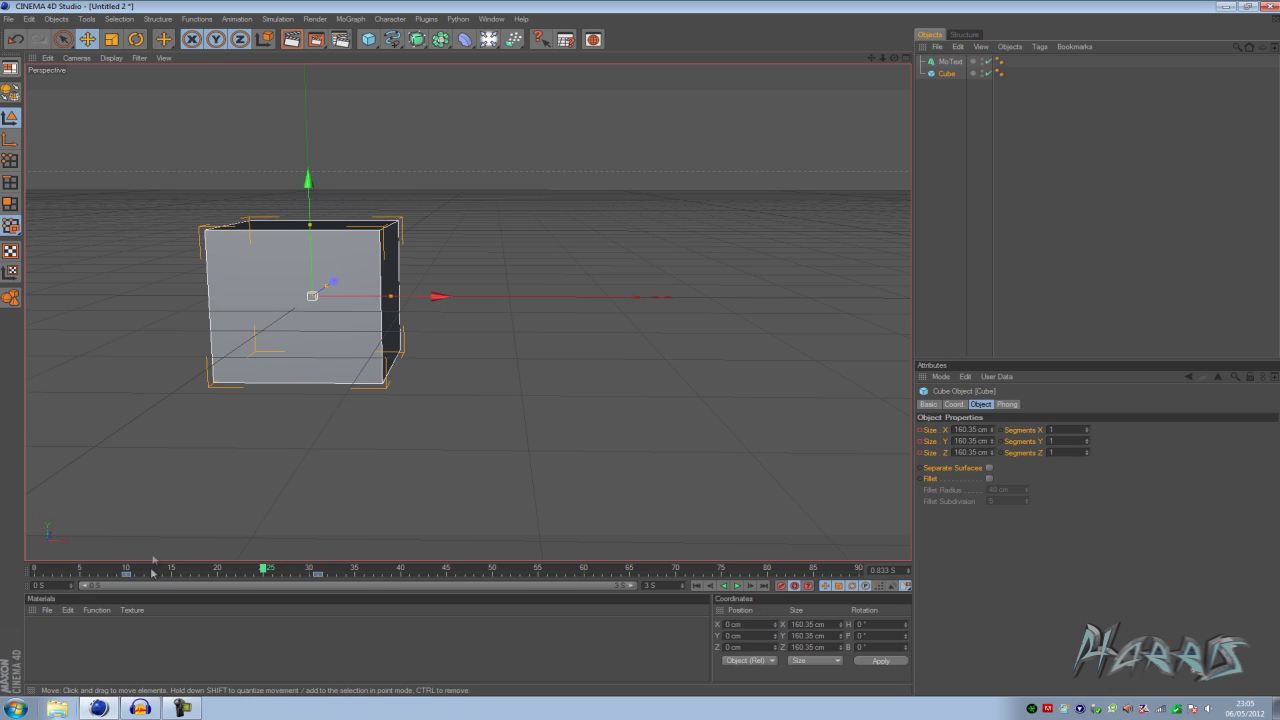
click(131, 570)
drag(129, 575, 354, 570)
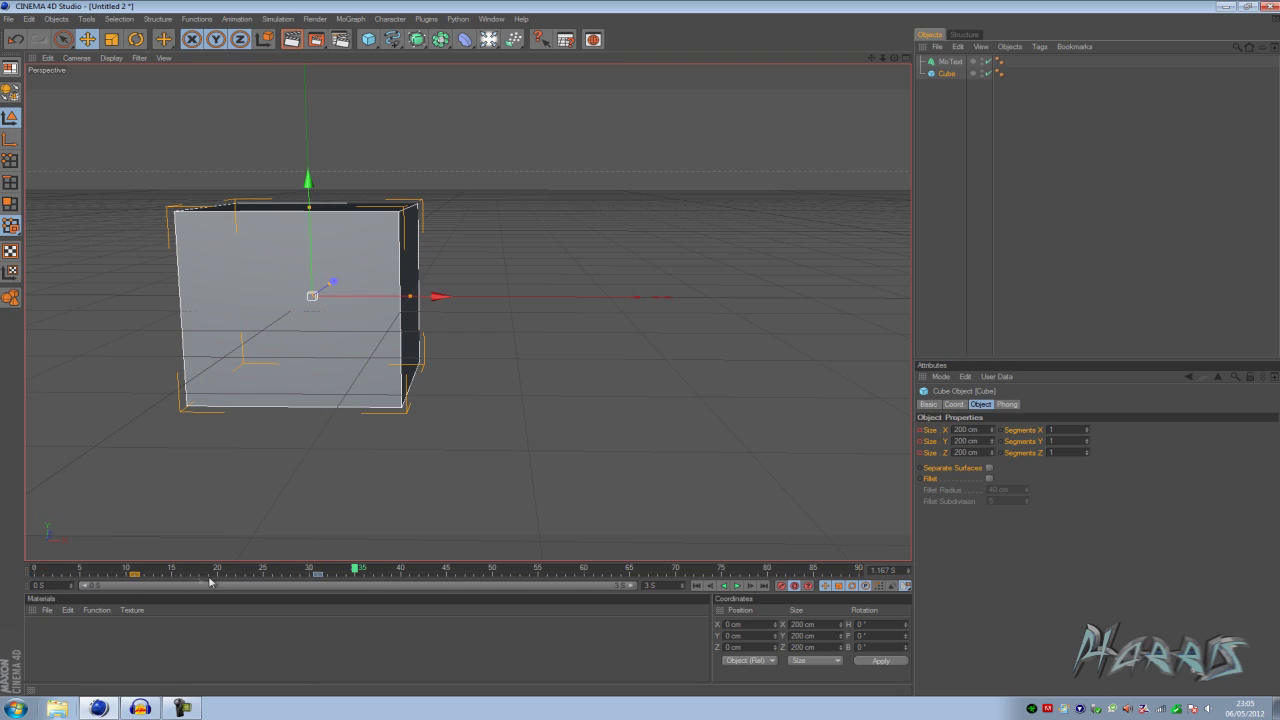
drag(360, 570, 311, 570)
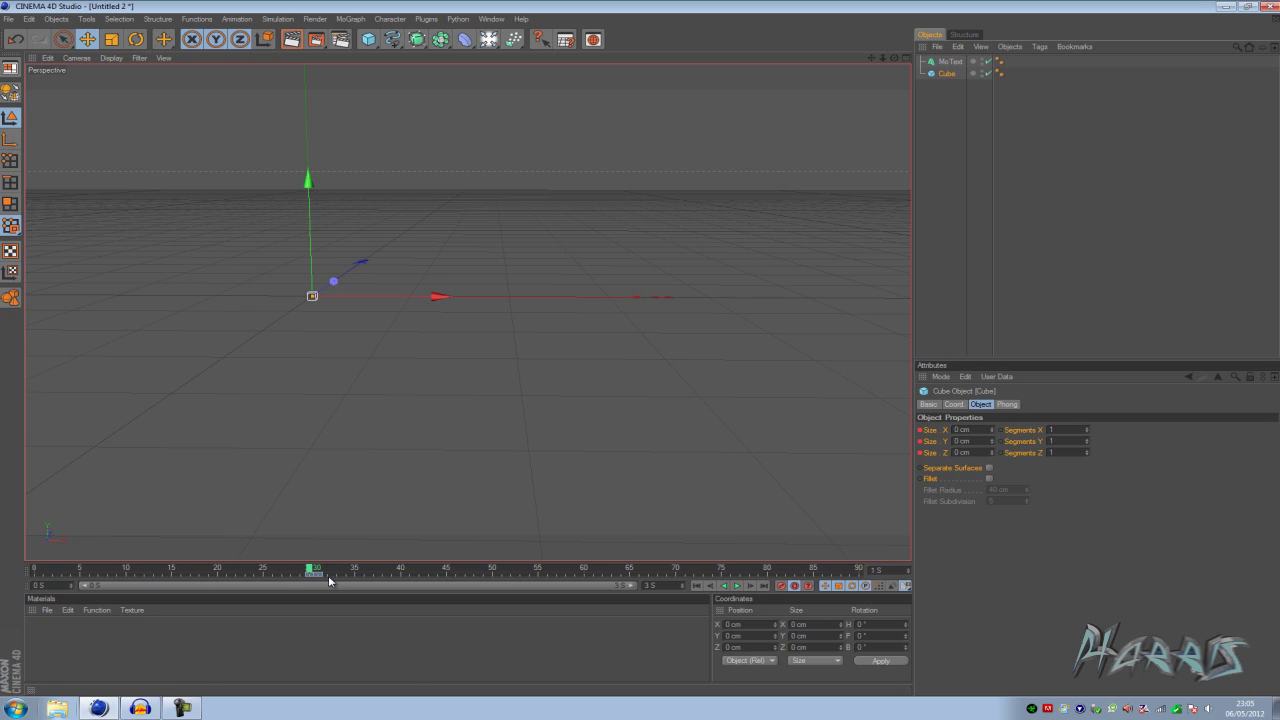